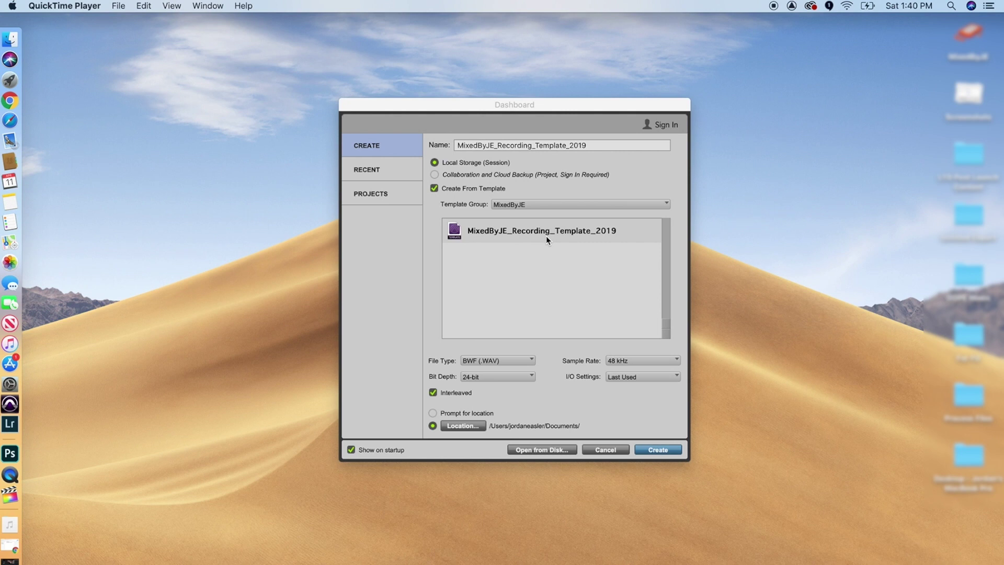
Name the session with the artist's name plus 'Got That Drip' and keep BWF (.WAV) as the file type
click(594, 145)
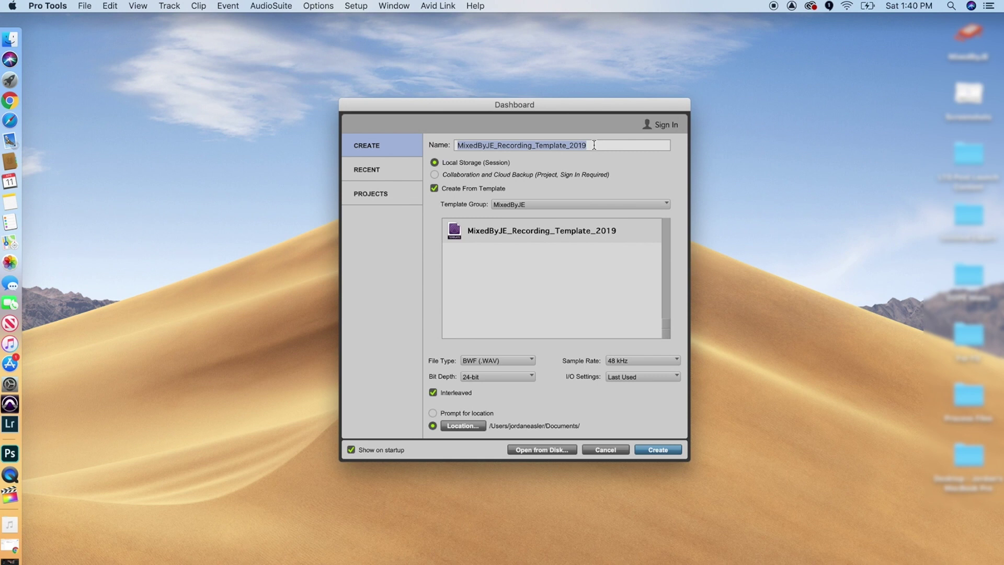
text(Jordan -)
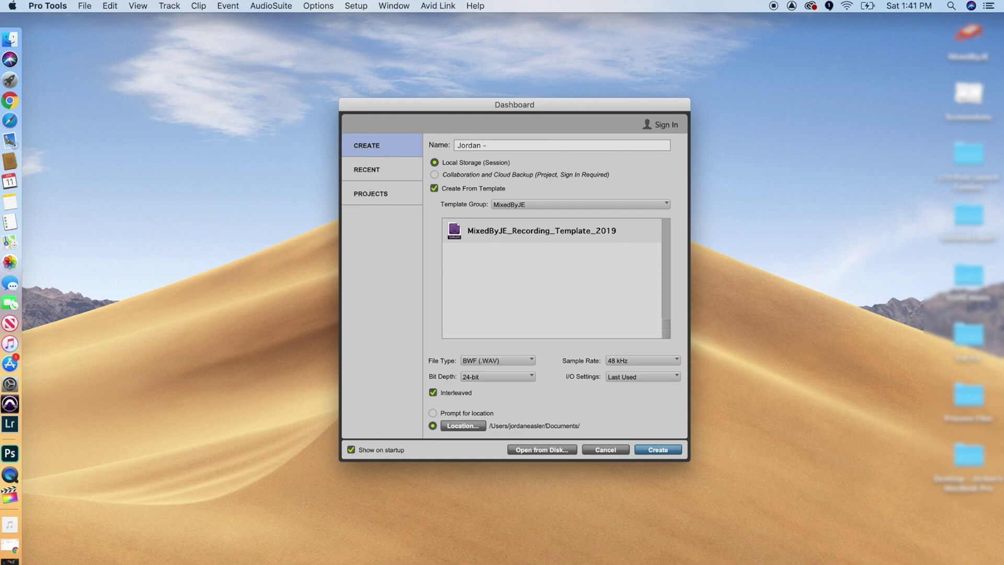
text( Got That Drip)
click(494, 361)
click(497, 365)
Set the sample rate to 48 kHz after briefly trying 44.1 kHz
click(652, 362)
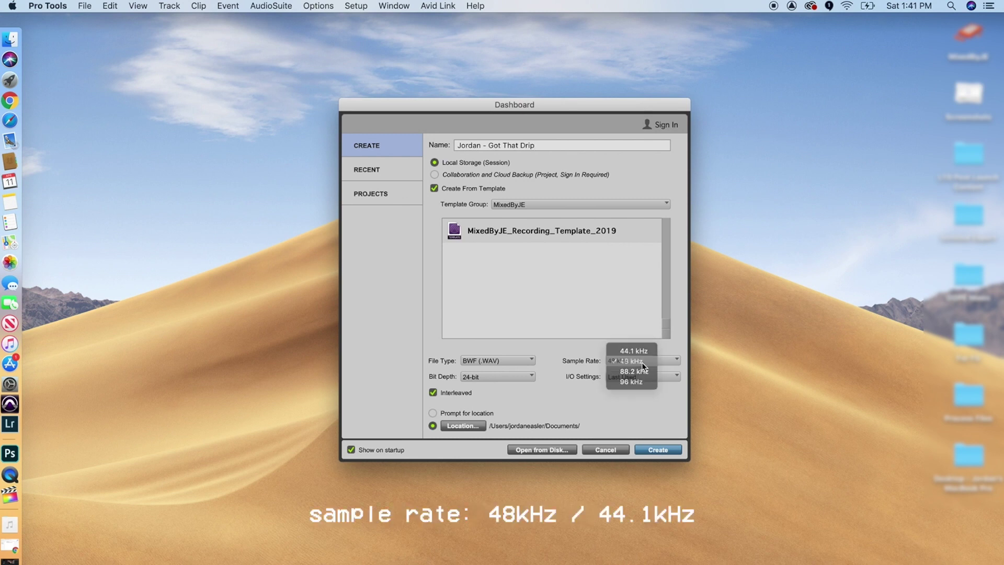
click(642, 362)
click(642, 362)
click(641, 352)
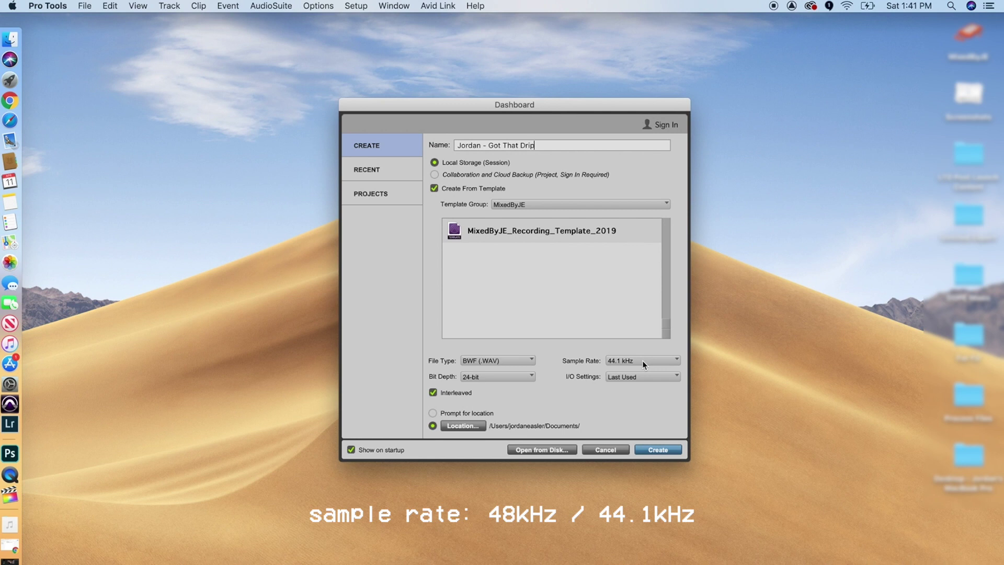
click(643, 359)
click(638, 373)
Keep 24-bit depth and choose Stereo Mix as the I/O settings
click(503, 376)
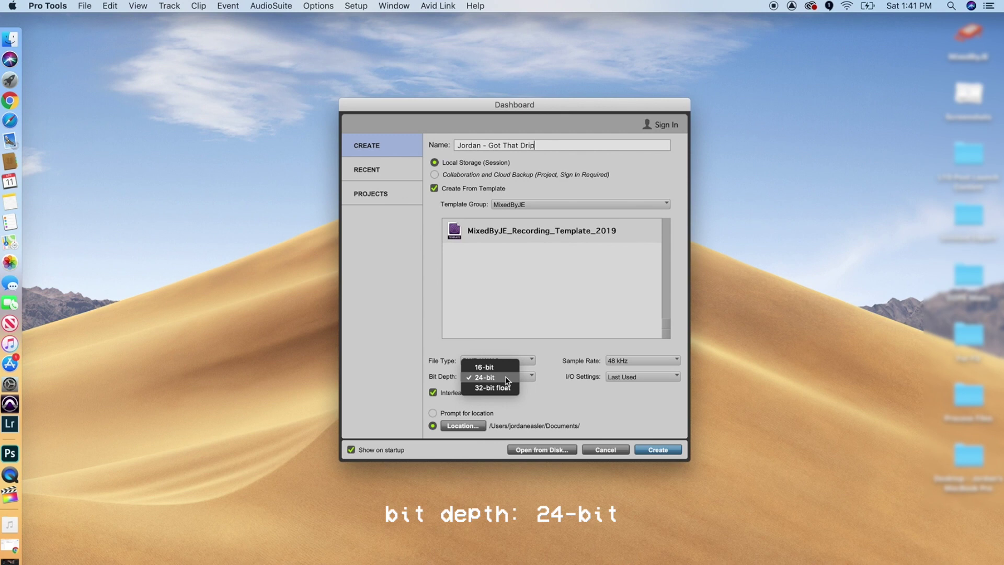
click(506, 377)
click(621, 378)
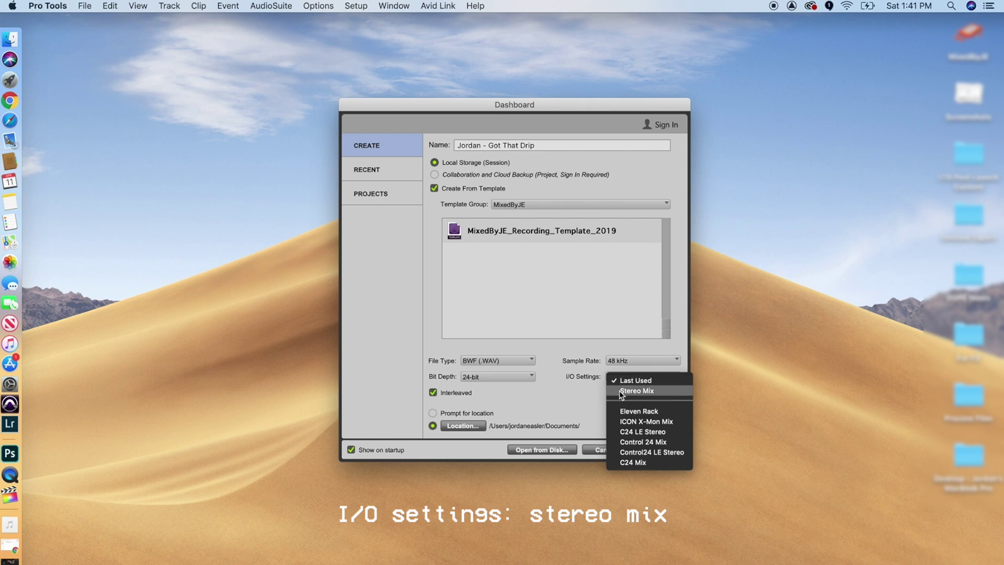
click(621, 391)
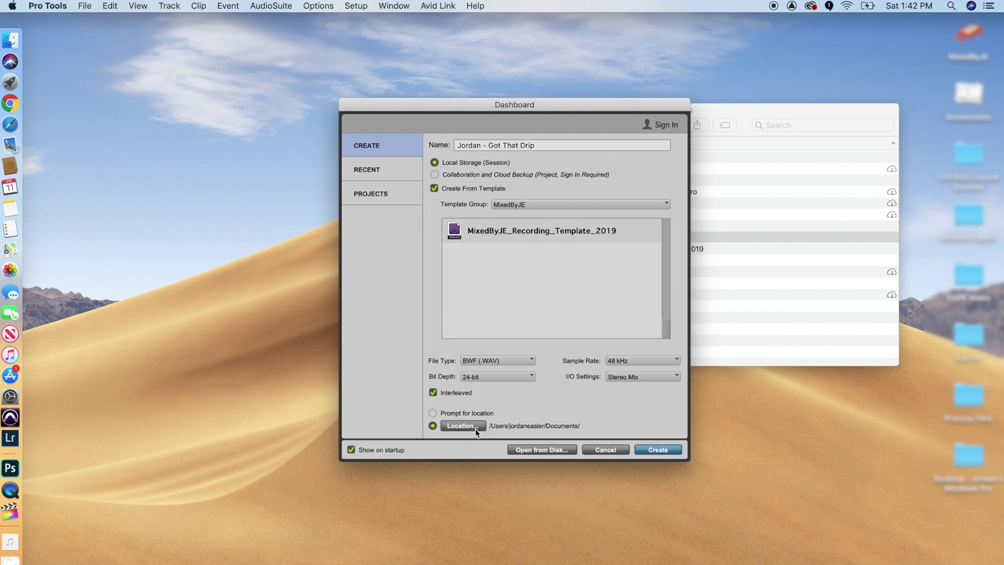
Create the session, decline the session notes, then view the Mix window and return to Edit
click(649, 451)
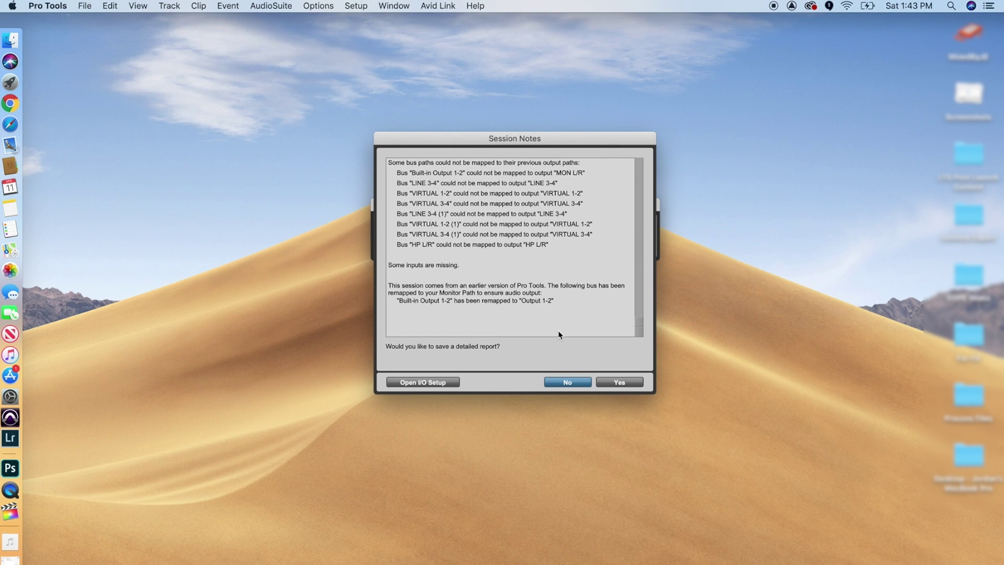
click(568, 382)
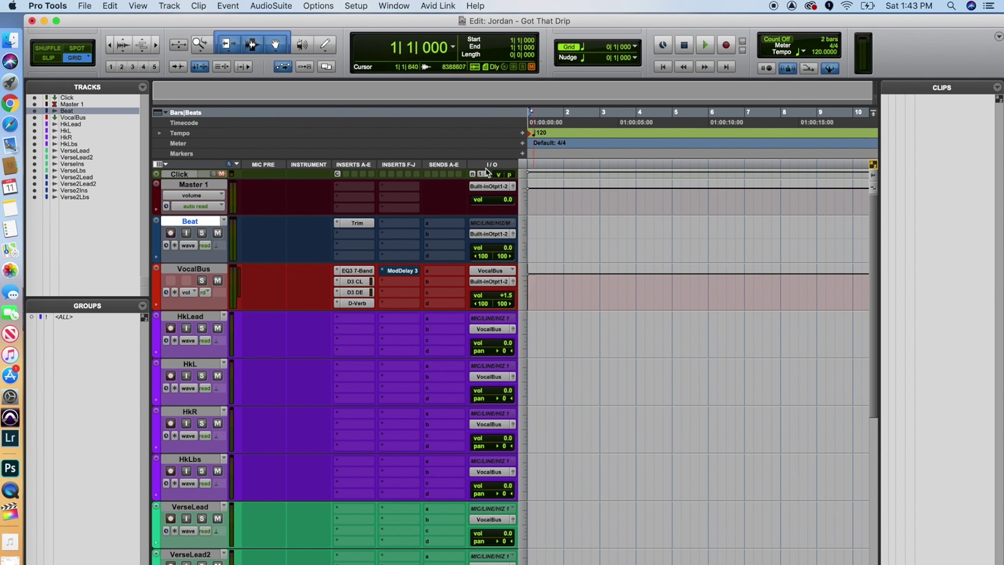
click(396, 6)
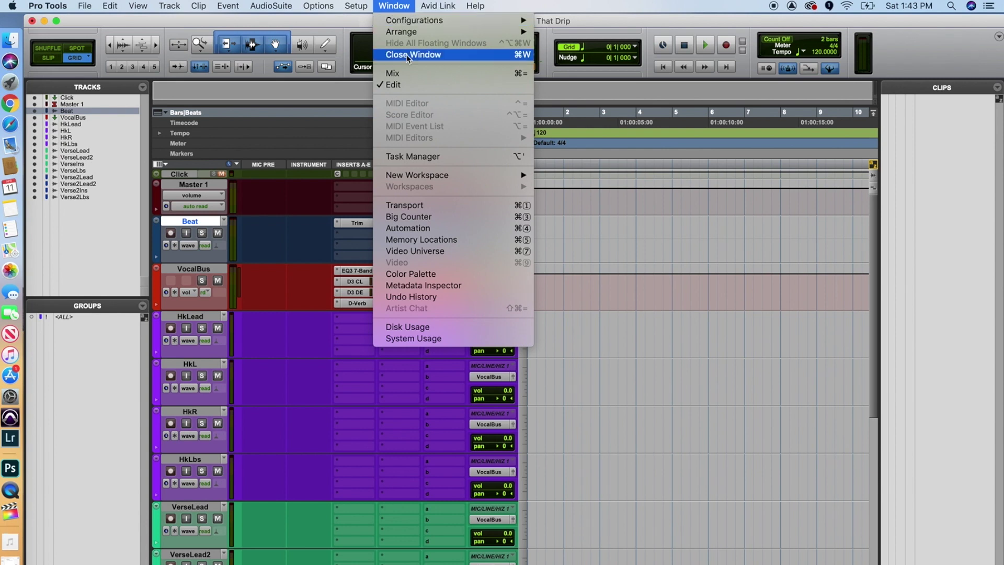
click(411, 74)
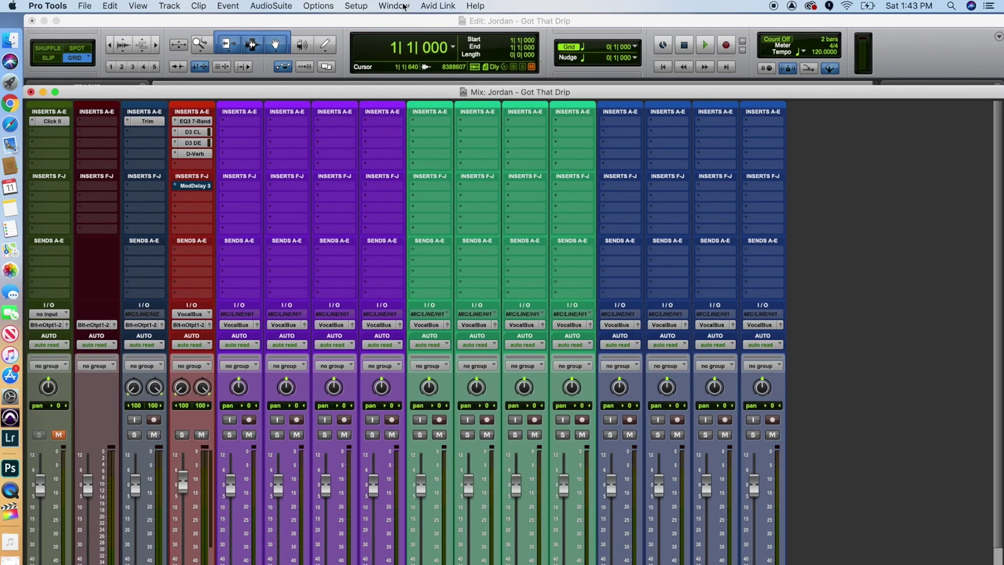
click(404, 6)
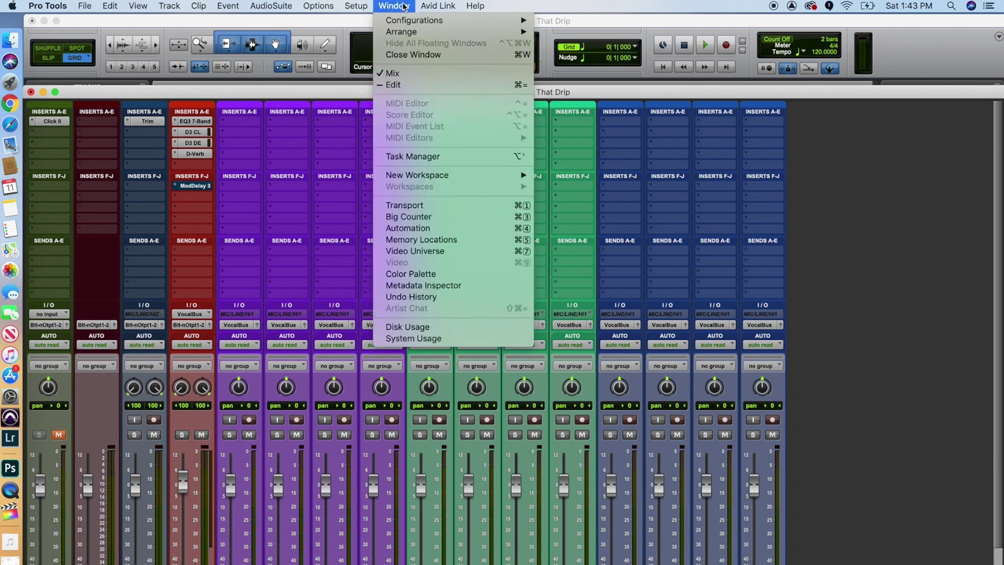
click(422, 86)
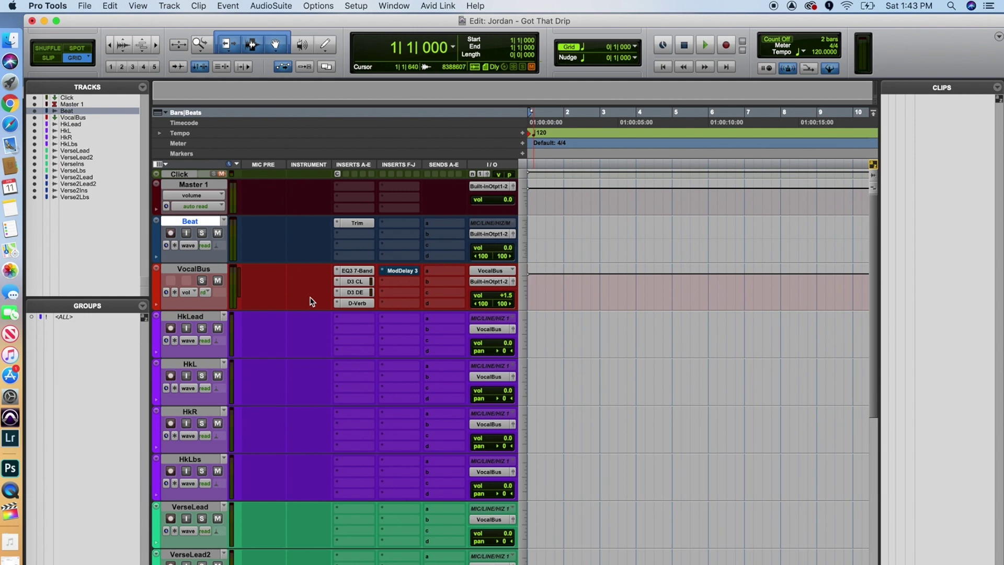
Drag the Clips list divider right to enlarge the timeline while reviewing the Click, Beat, VocalBus and vocal tracks
scroll(311, 301, down, 3)
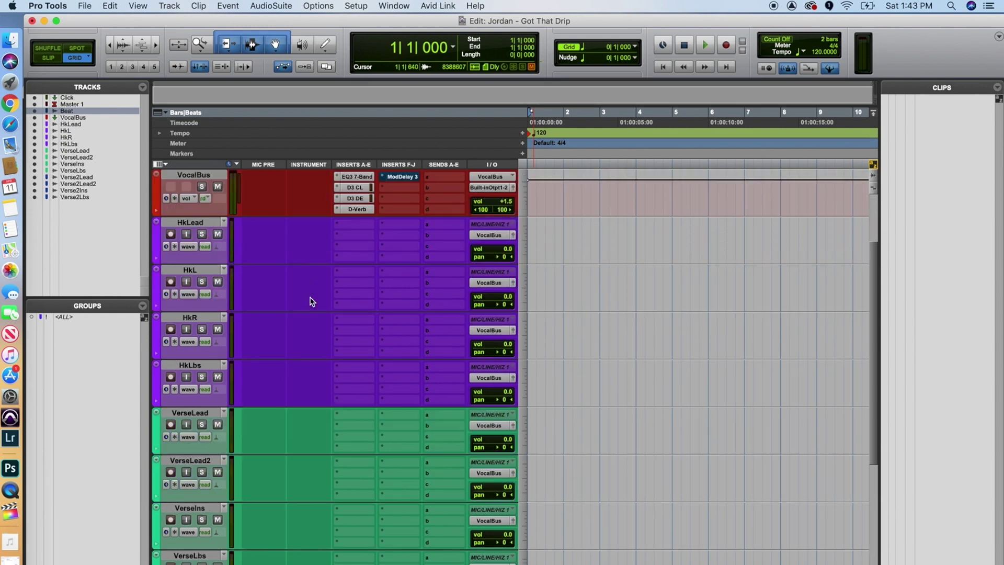
scroll(312, 302, down, 5)
scroll(312, 302, up, 8)
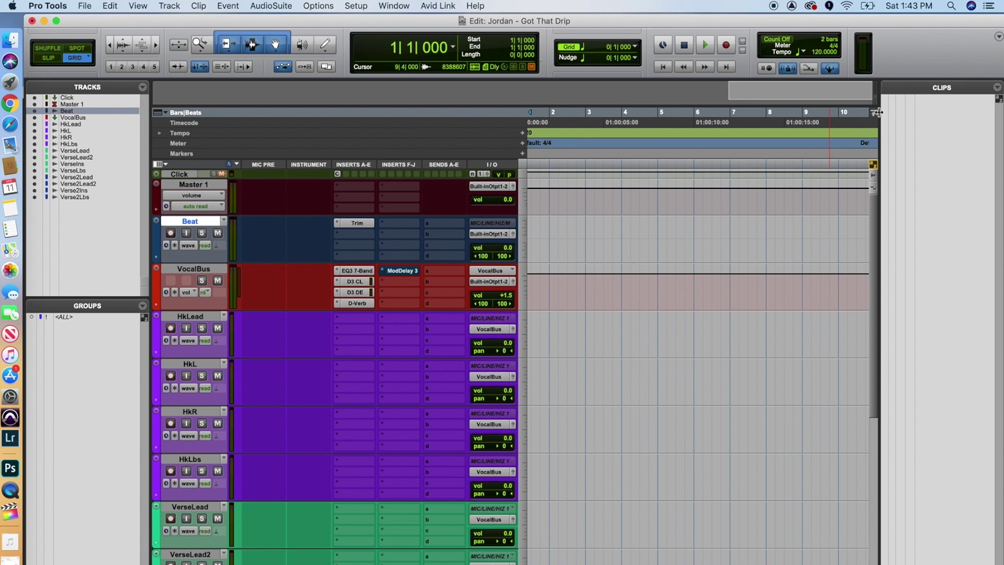
drag(878, 111, 994, 125)
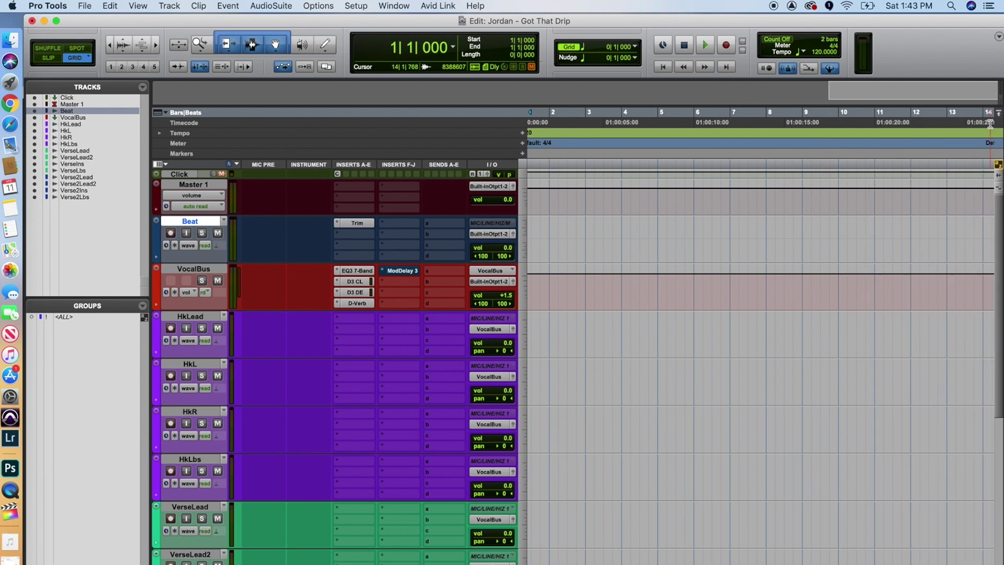
scroll(209, 272, down, 3)
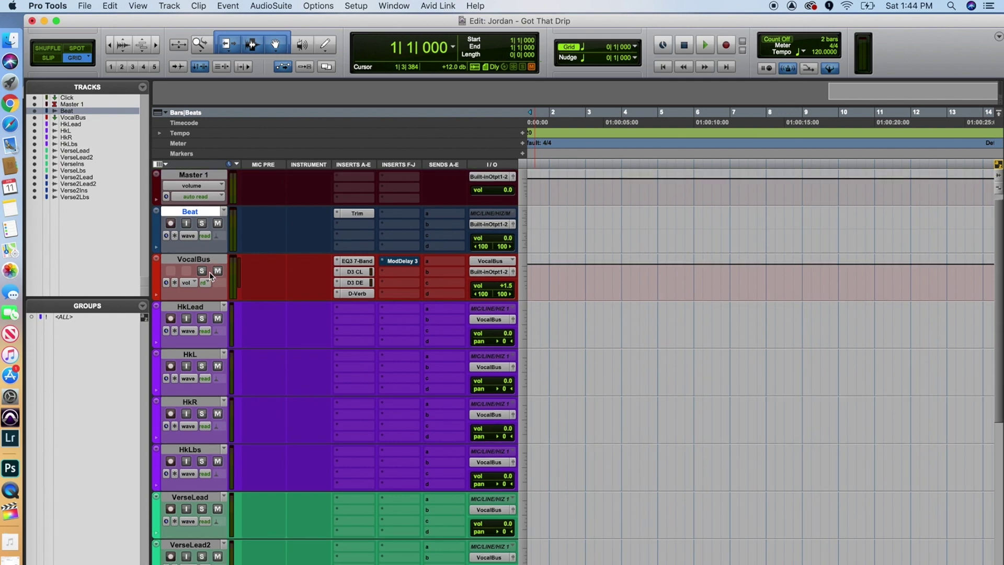
scroll(202, 302, down, 3)
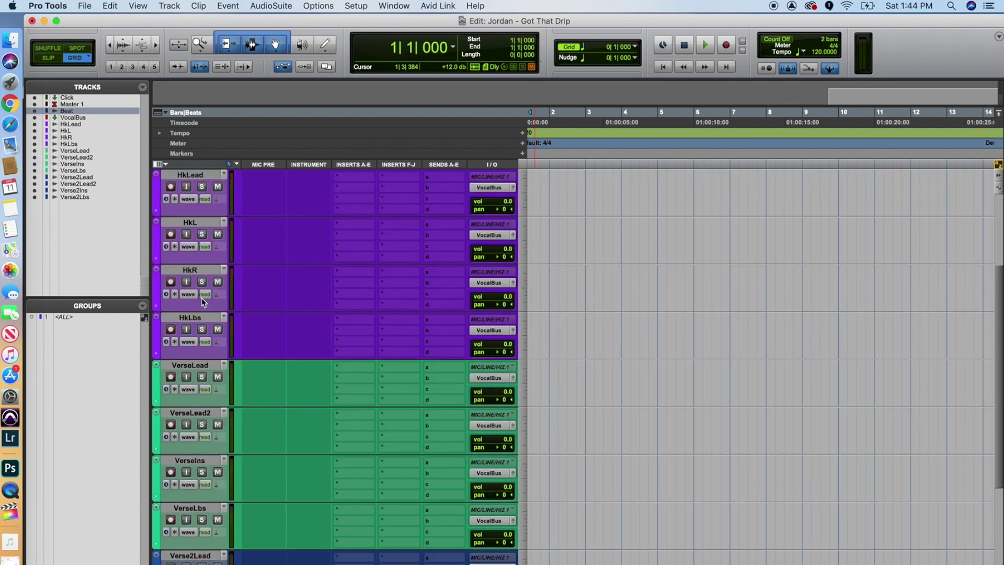
scroll(202, 302, down, 3)
scroll(202, 302, up, 6)
scroll(203, 302, up, 3)
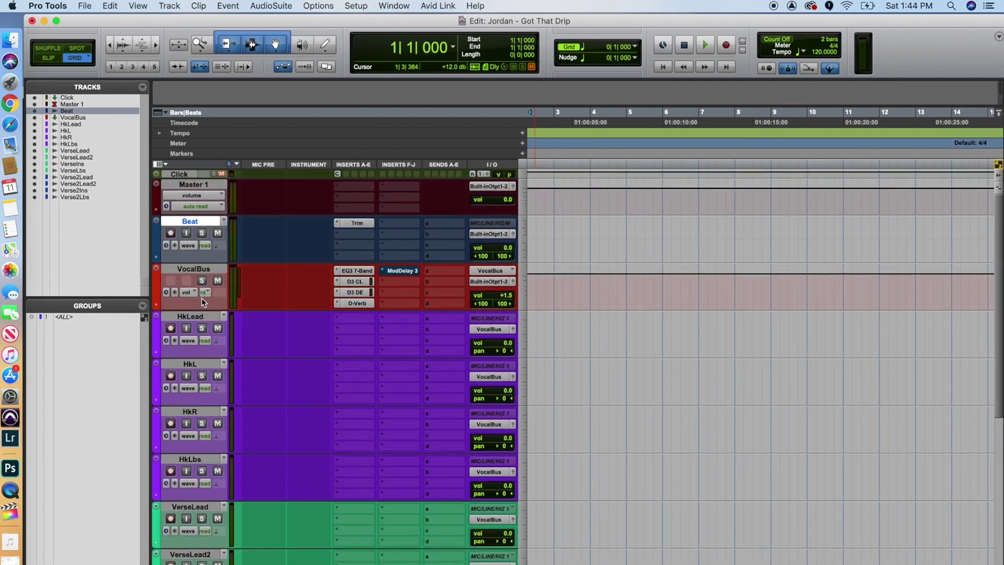
scroll(202, 306, right, 1)
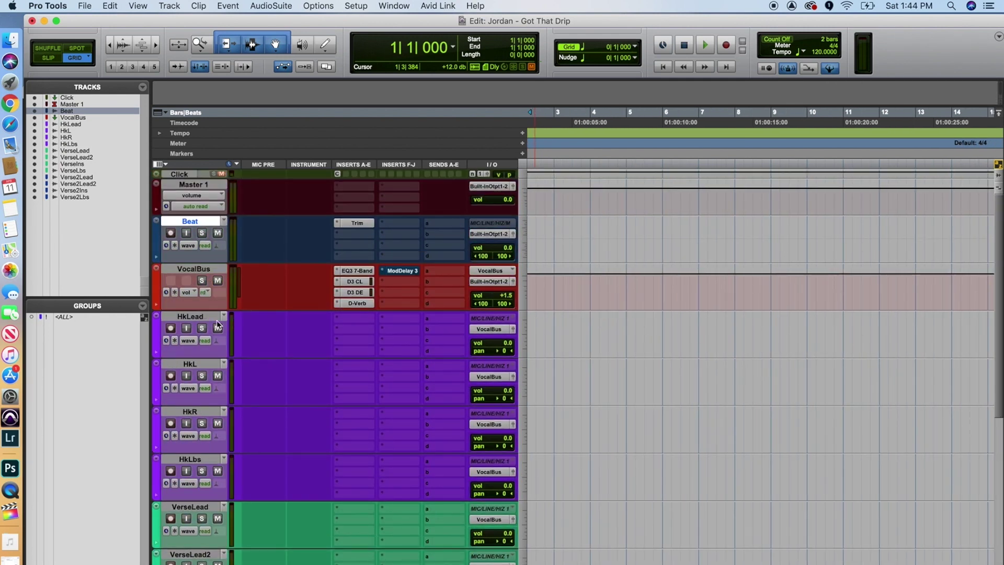
Lower the Saturation slider in the Color Palette, keeping coloured channel strips on
double_click(158, 242)
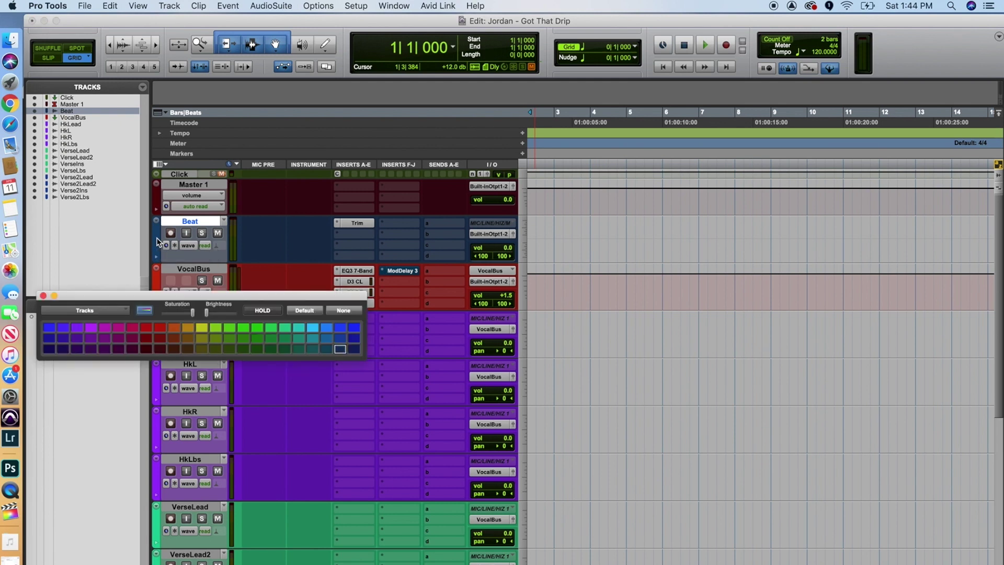
click(149, 312)
click(149, 311)
mouse_move(192, 312)
mouse_down()
mouse_move(168, 312)
mouse_move(234, 315)
mouse_move(194, 315)
mouse_up()
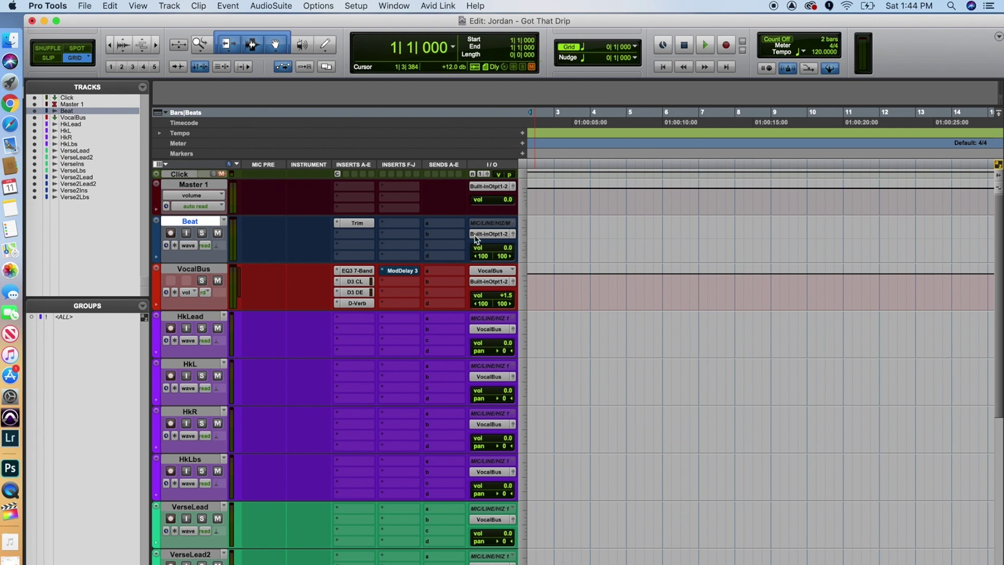
Uncheck Mic Preamps and Instrument in the Edit Window View selector, leaving Comments hidden
click(166, 166)
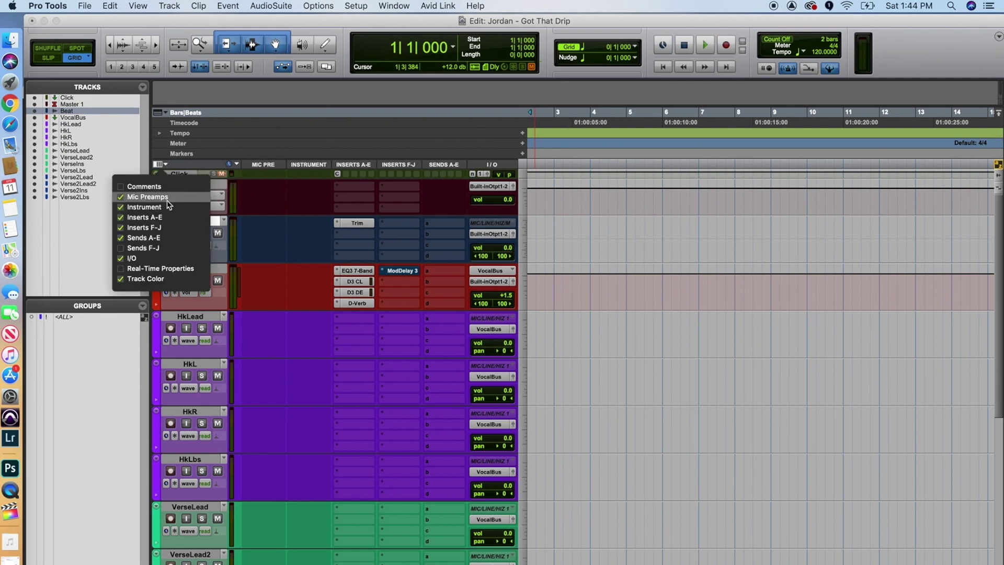
click(122, 197)
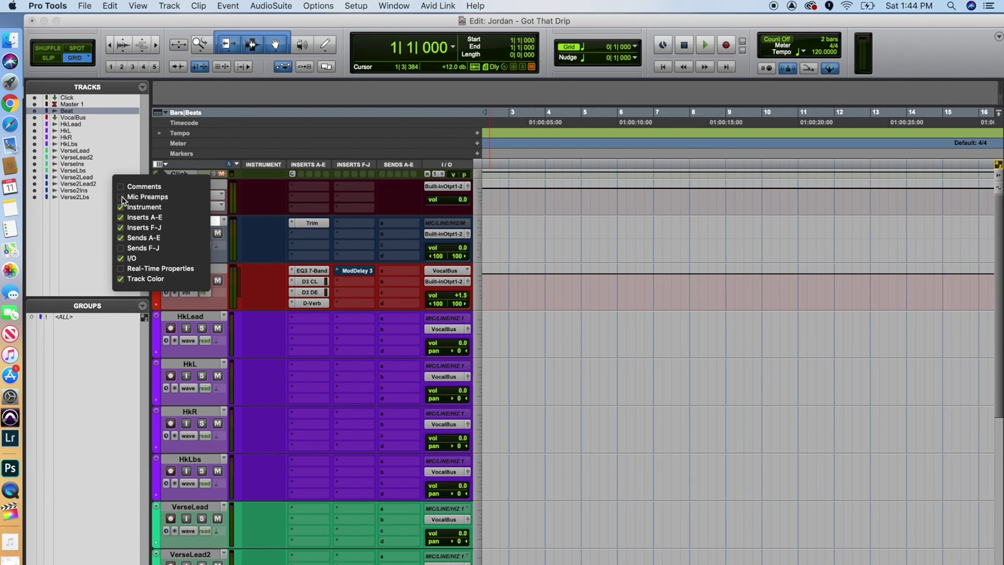
click(122, 209)
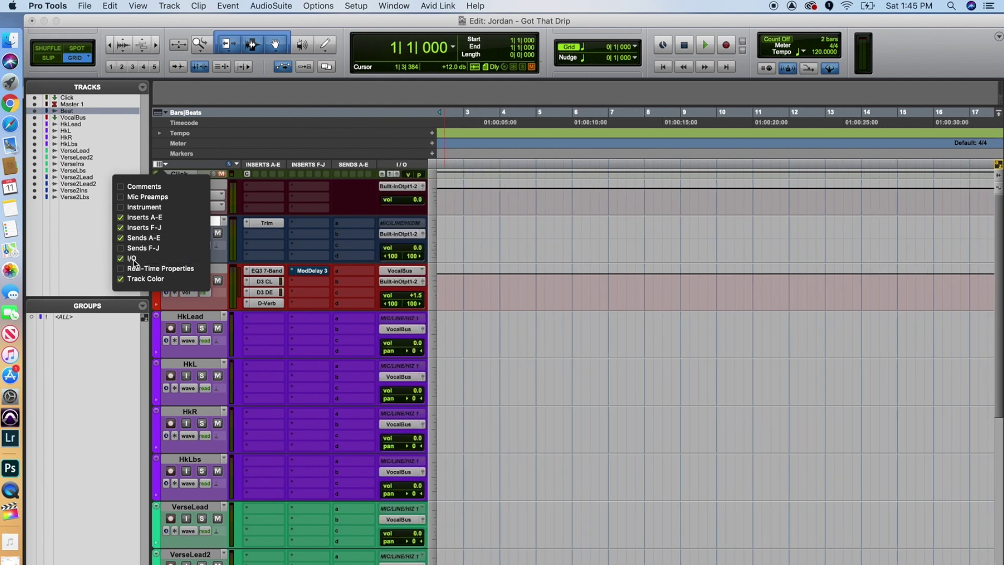
click(125, 187)
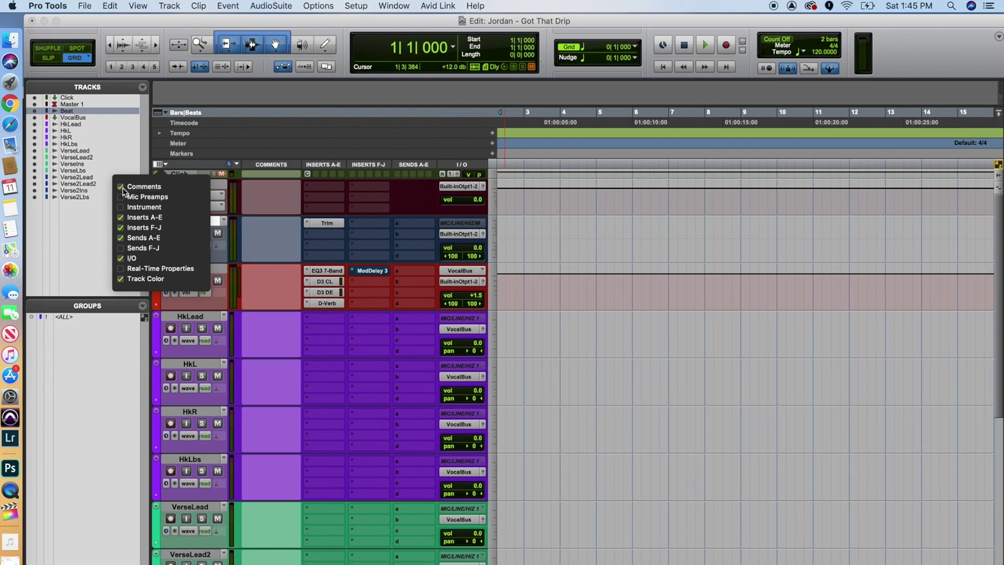
click(125, 188)
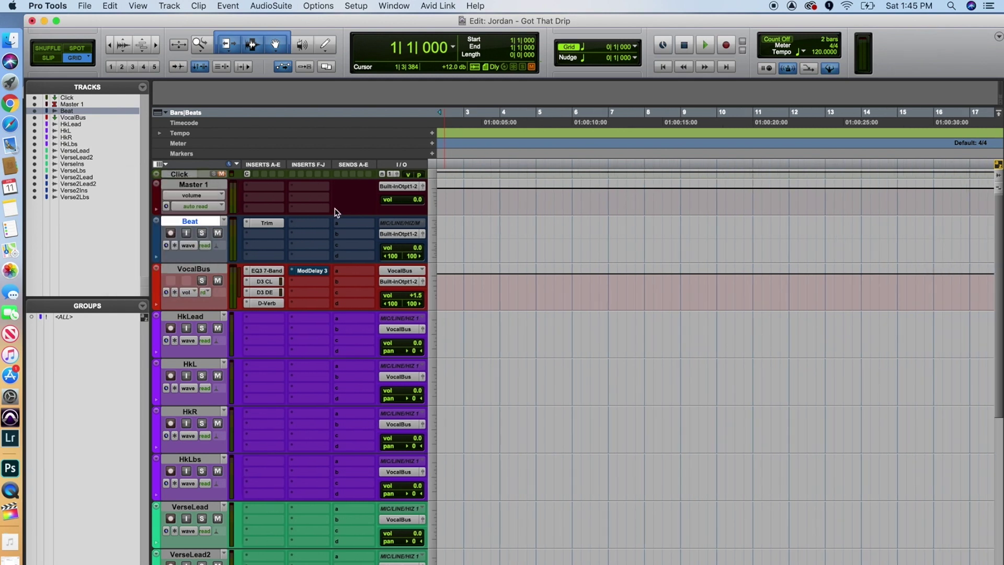
In the toolbar options, hide Transport, MIDI Controls and Output Meters while keeping Zoom Controls
click(1000, 38)
click(990, 36)
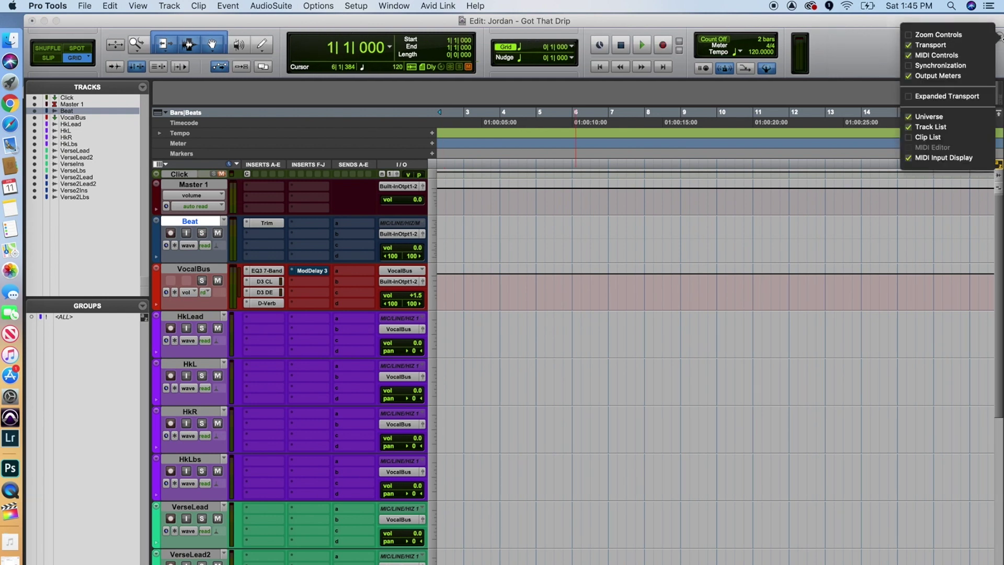
click(931, 45)
click(936, 55)
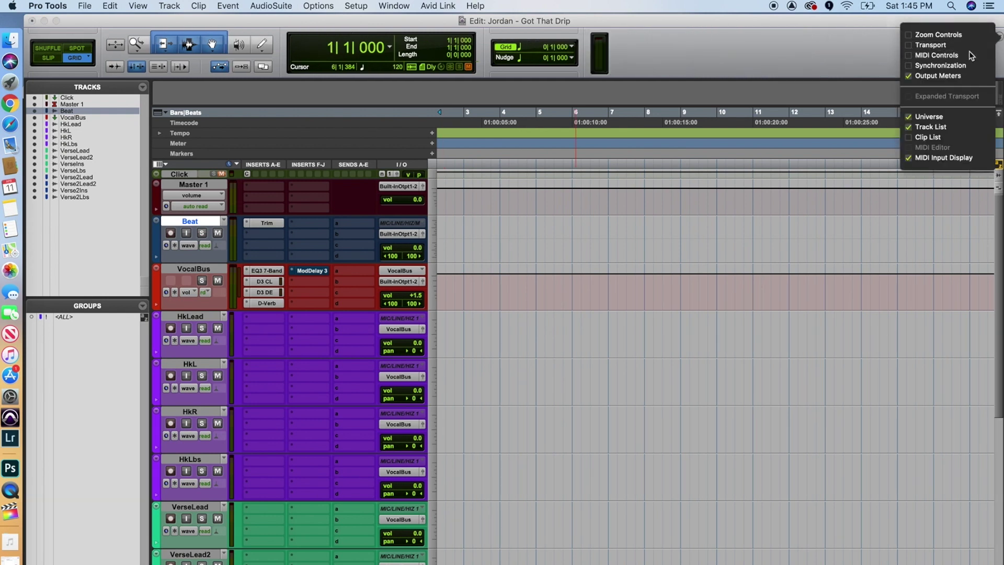
click(942, 76)
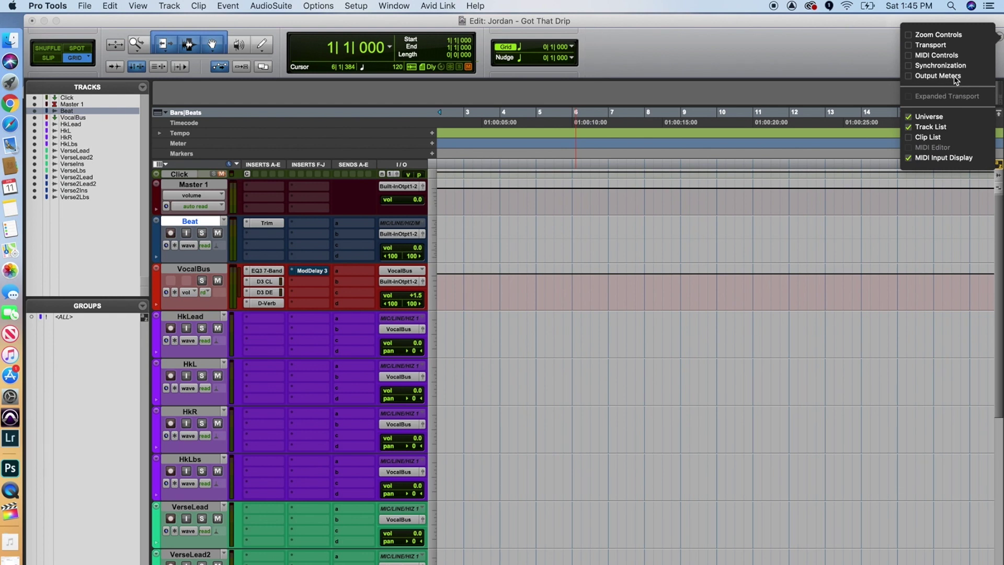
click(966, 41)
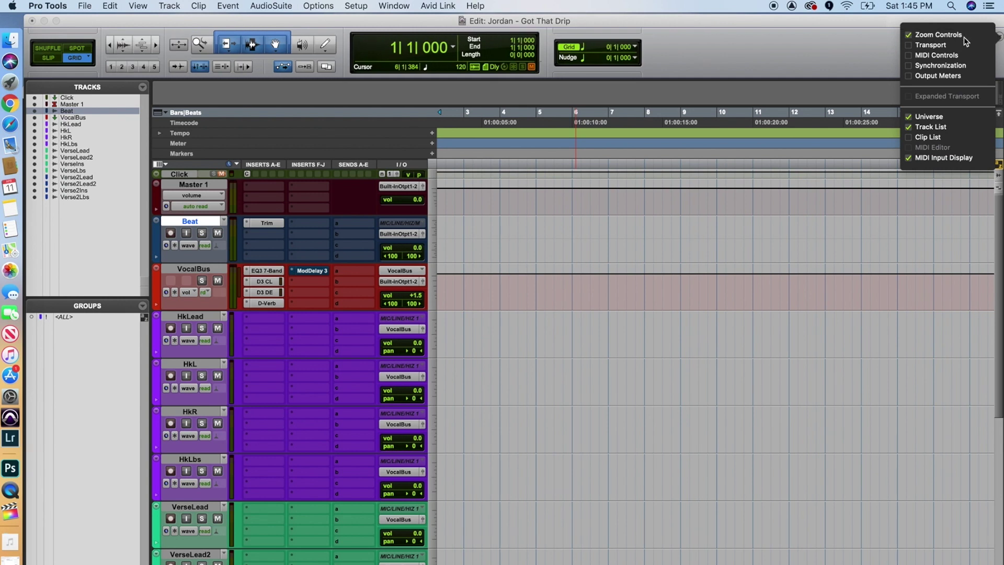
click(873, 51)
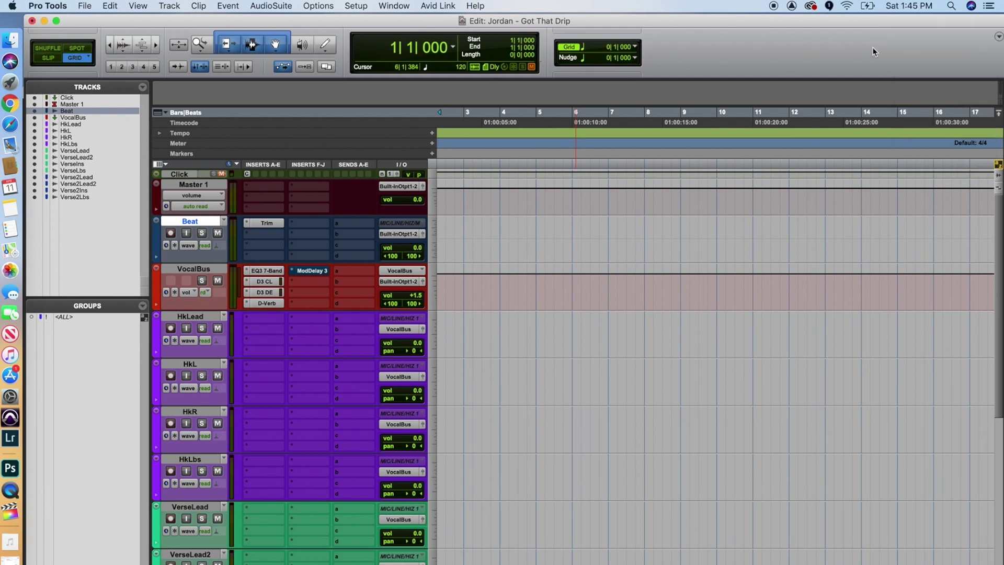
Re-enable Transport, MIDI Controls and Output Meters, leaving Synchronization unticked
click(998, 38)
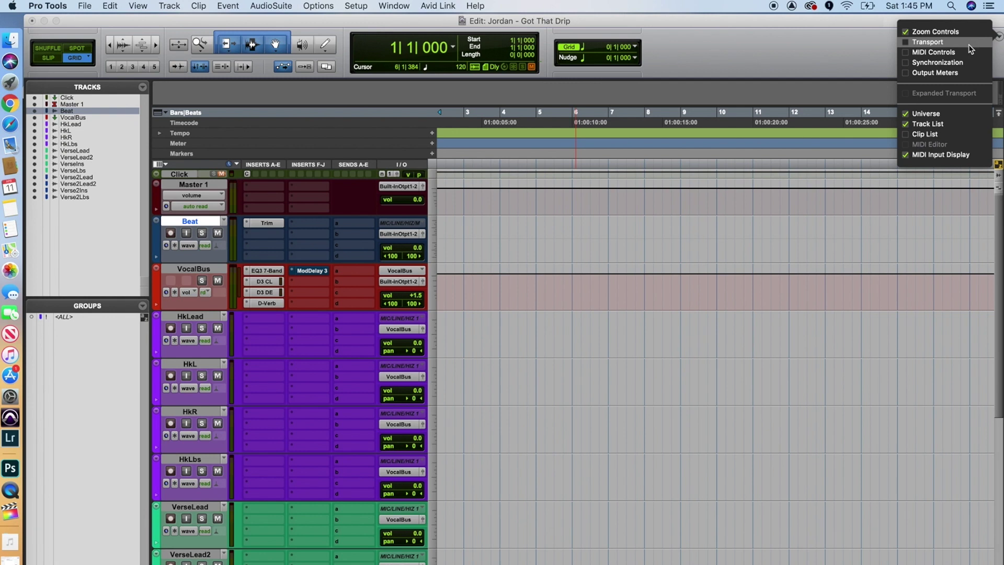
click(969, 44)
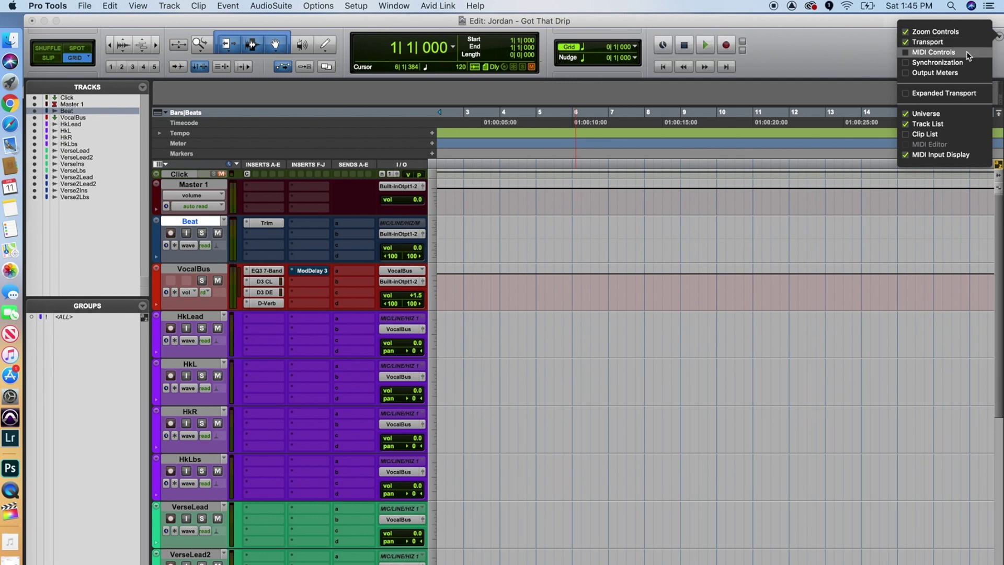
click(966, 51)
click(964, 64)
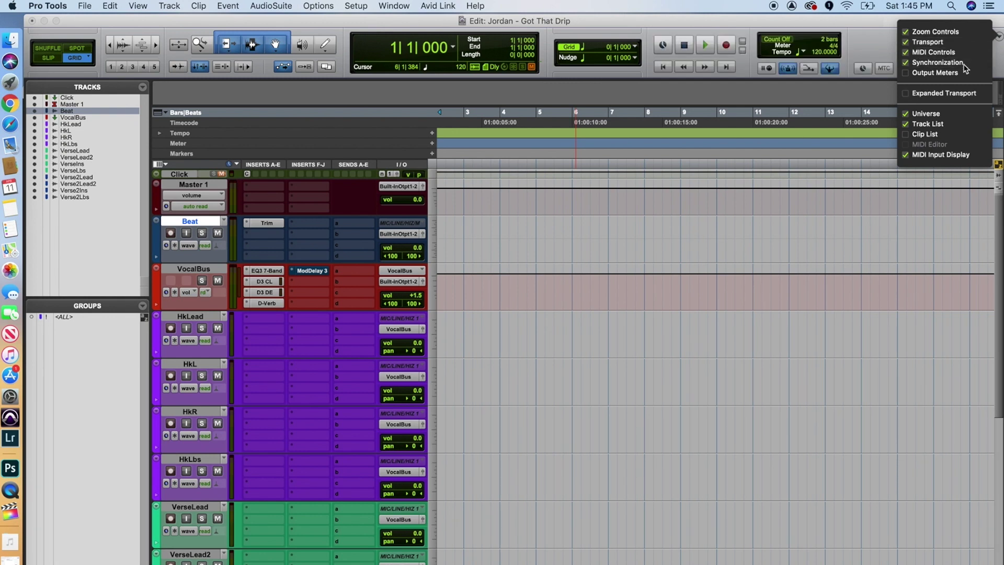
click(964, 63)
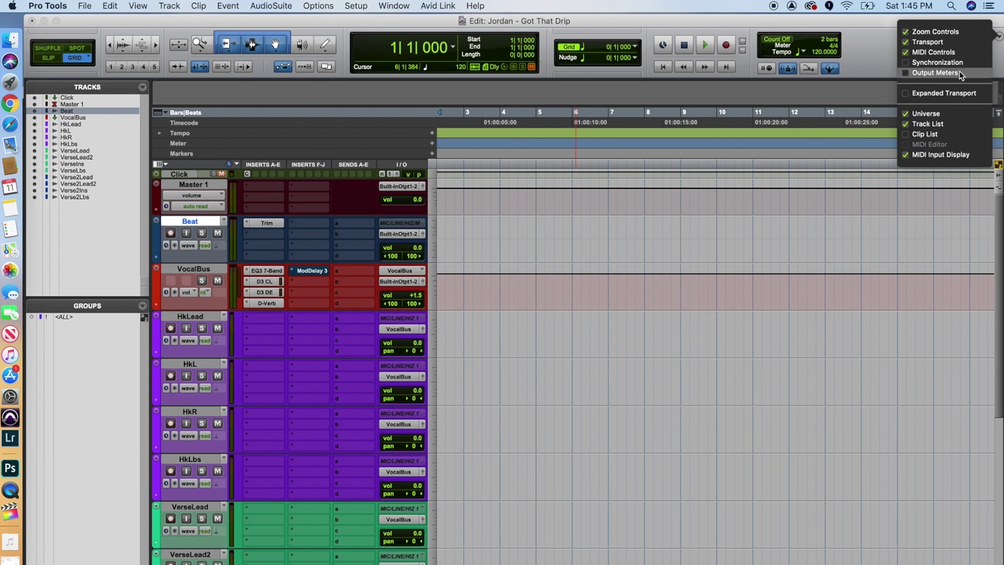
click(961, 75)
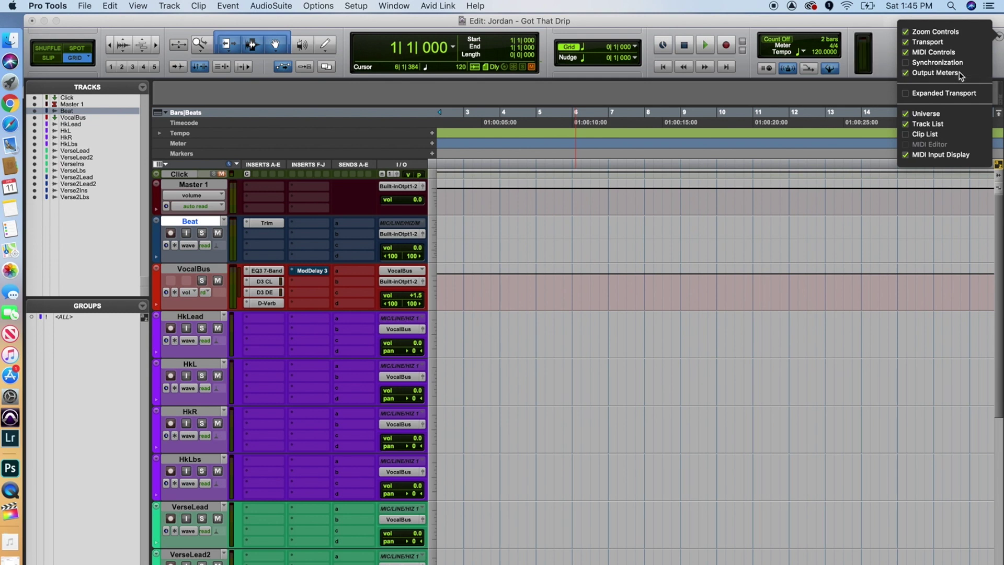
click(886, 62)
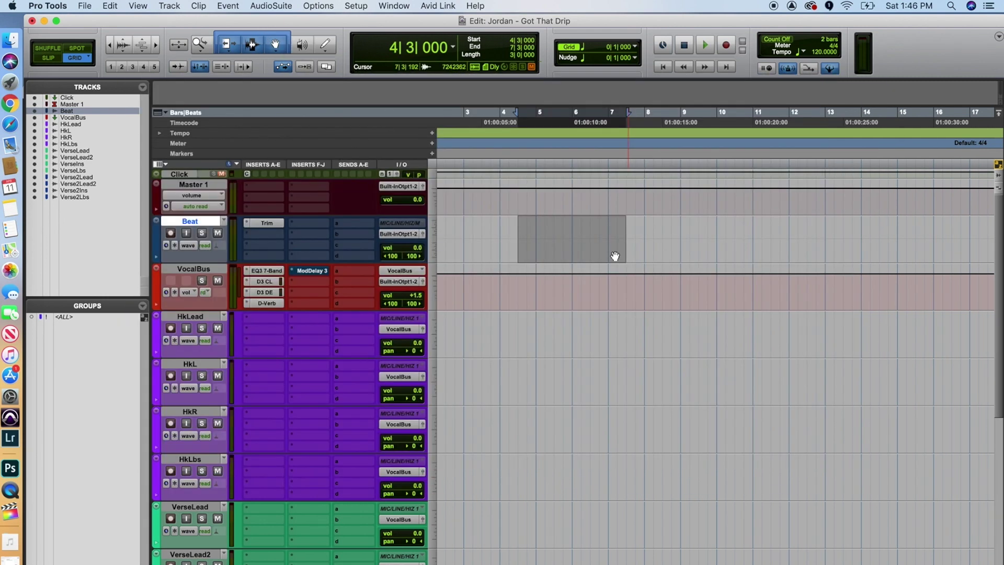
click(570, 322)
scroll(572, 326, right, 2)
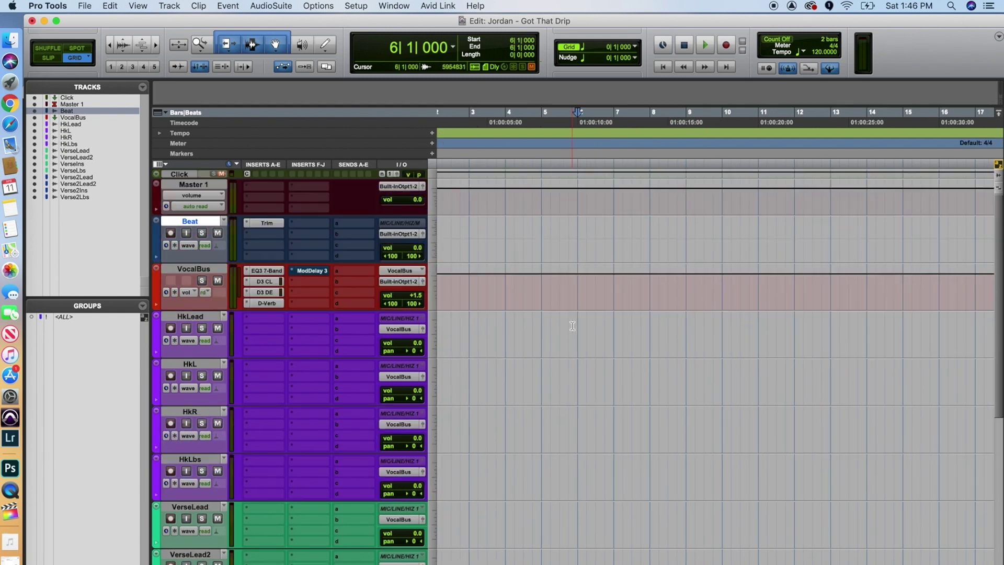
scroll(571, 325, left, 4)
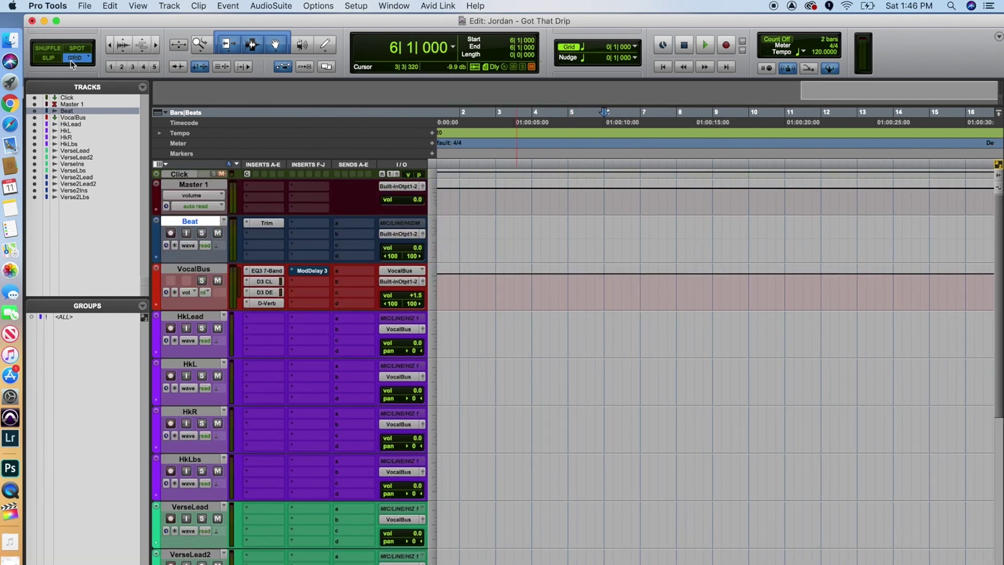
click(50, 58)
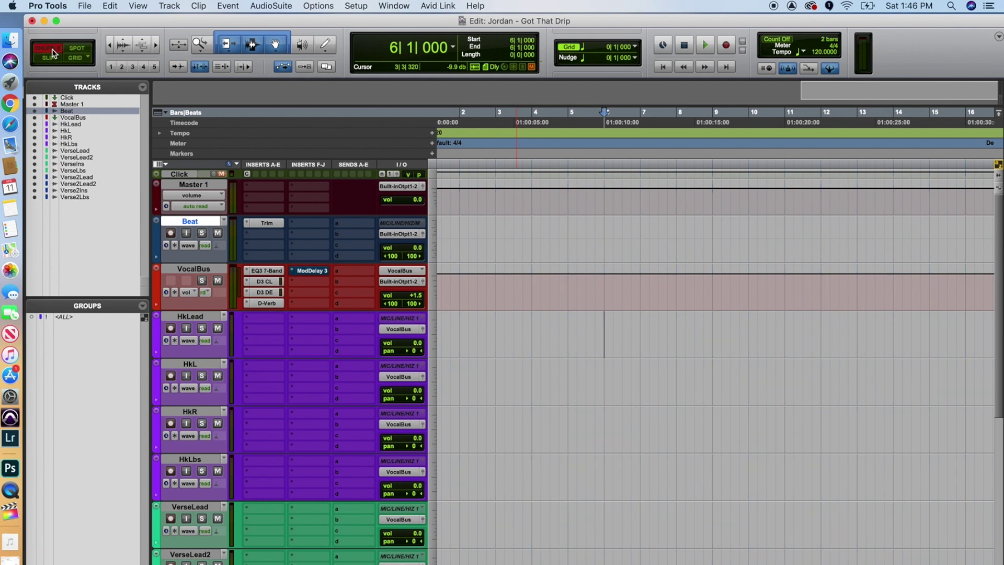
click(75, 59)
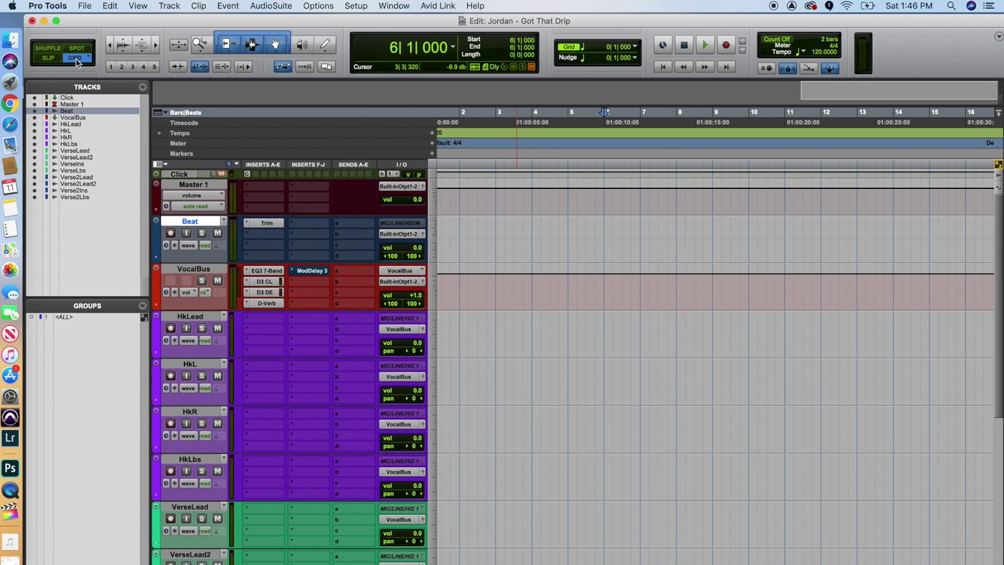
click(82, 59)
click(82, 60)
Switch the Playback Engine to Saffire 6USB2.0, accepting the session save, close and reopen
click(363, 4)
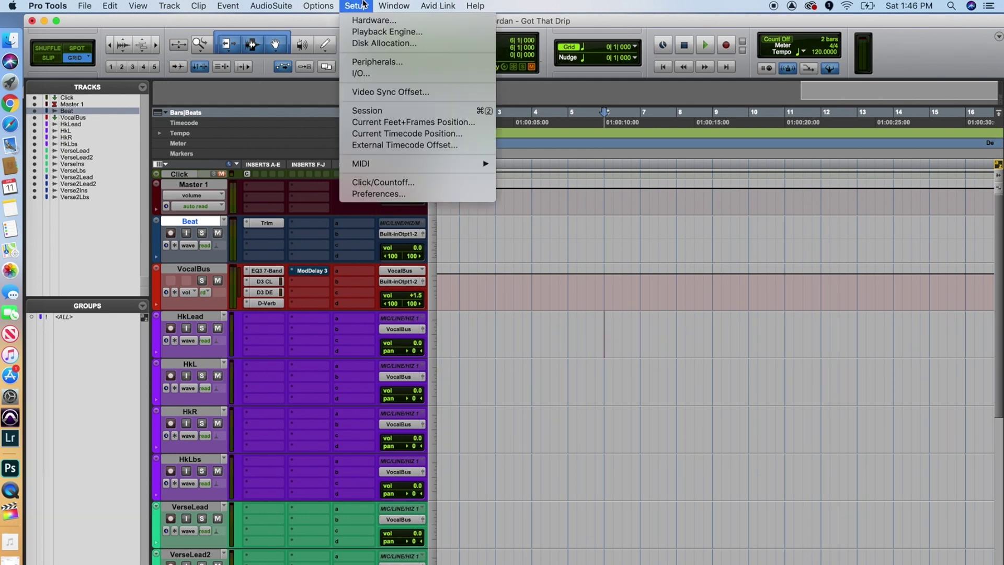
click(375, 33)
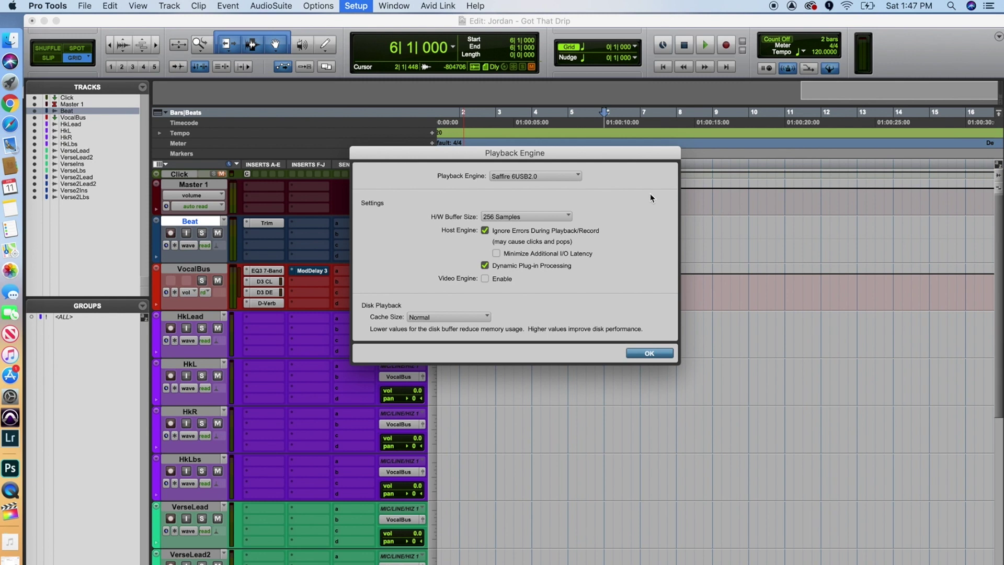
click(577, 173)
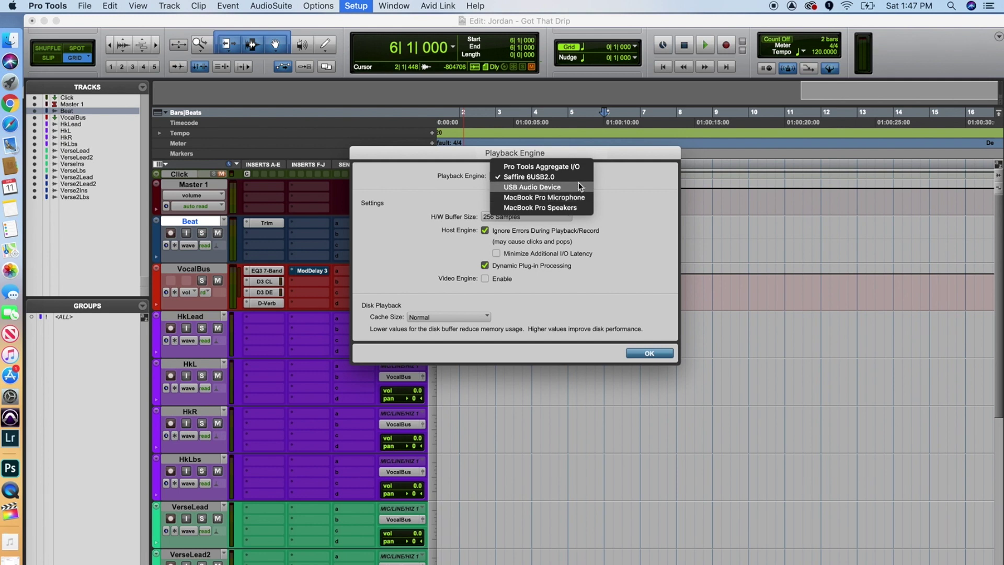
click(579, 180)
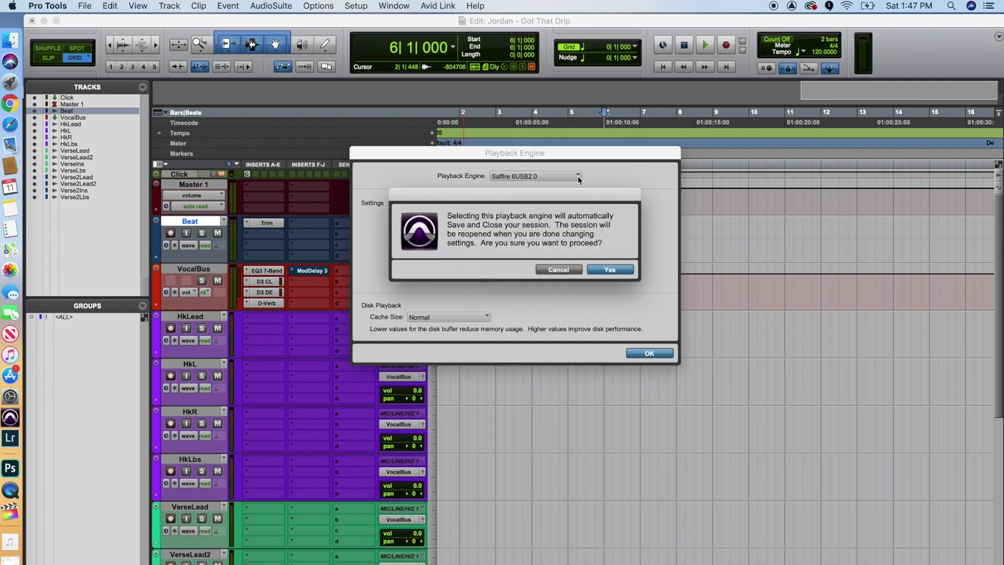
click(610, 270)
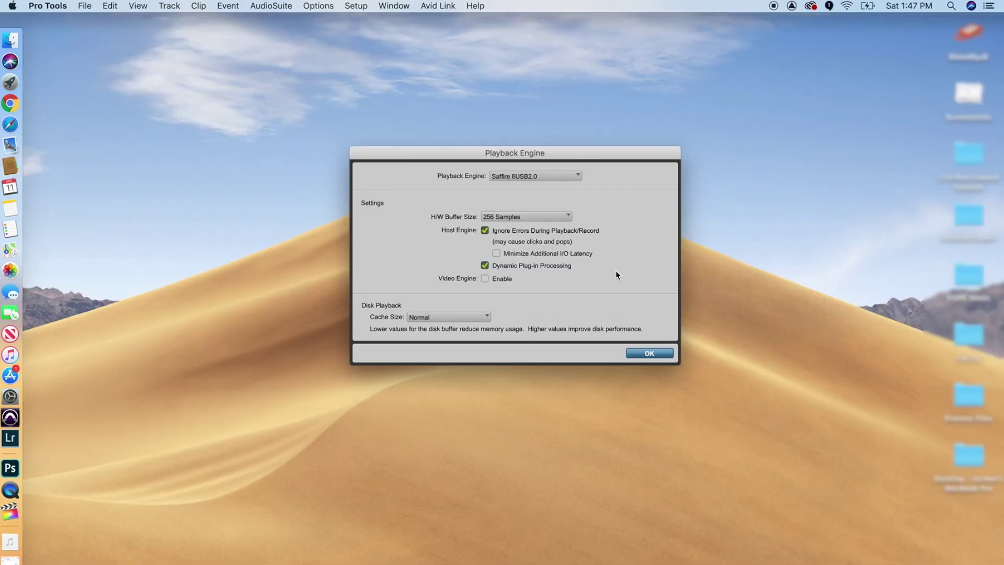
click(659, 353)
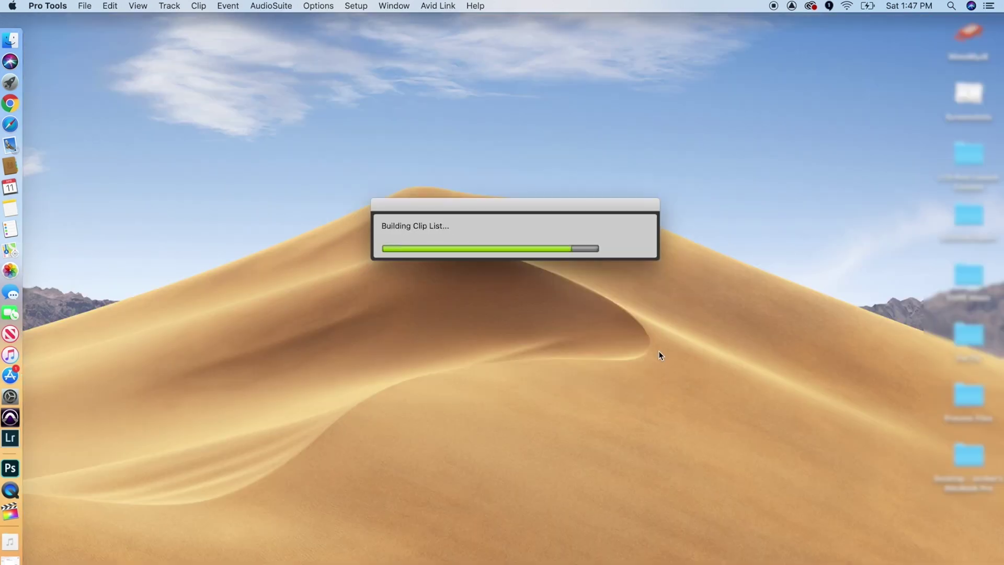
In Playback Engine settings, try an H/W Buffer Size of 128 samples, then return to 256
click(358, 5)
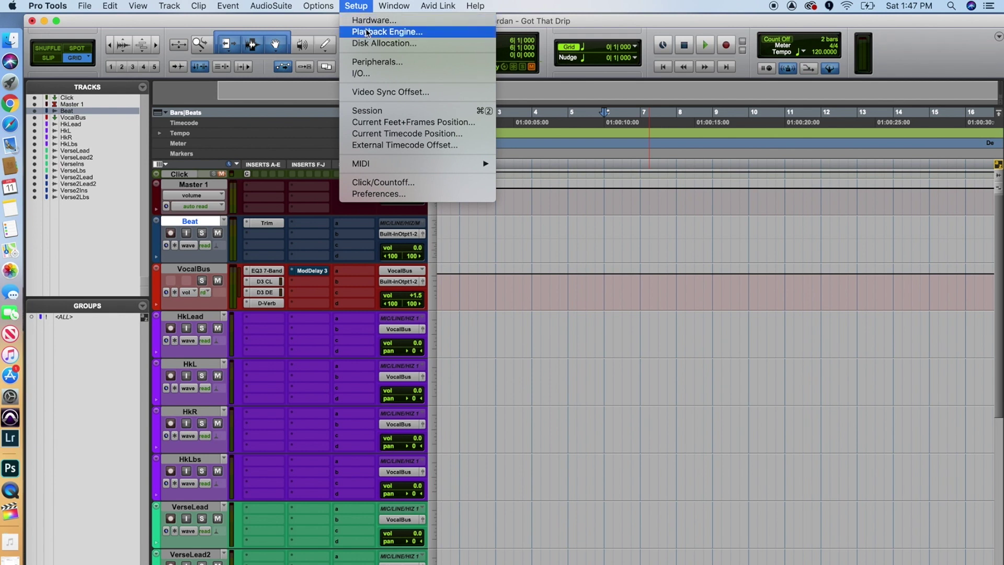
click(382, 32)
click(558, 220)
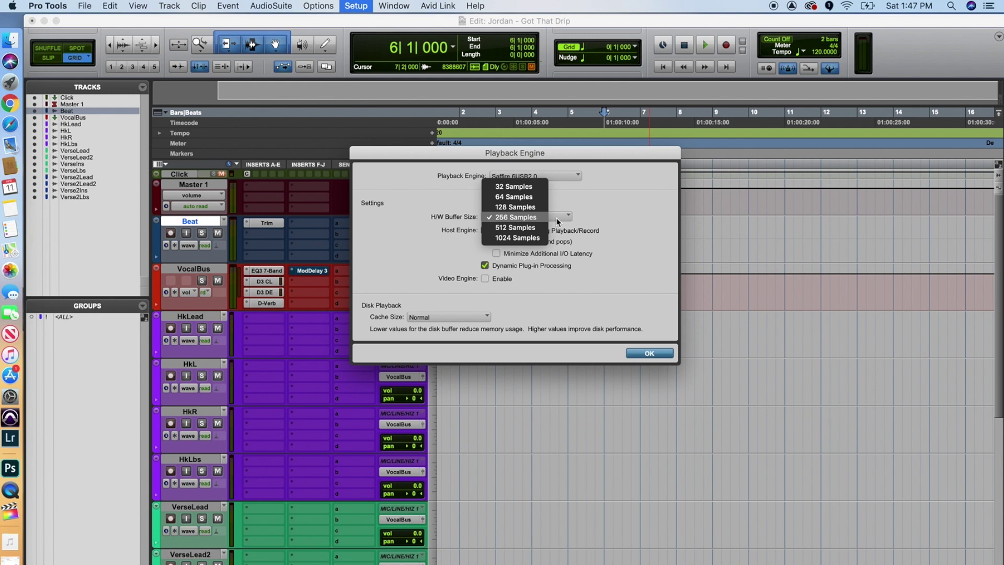
click(652, 217)
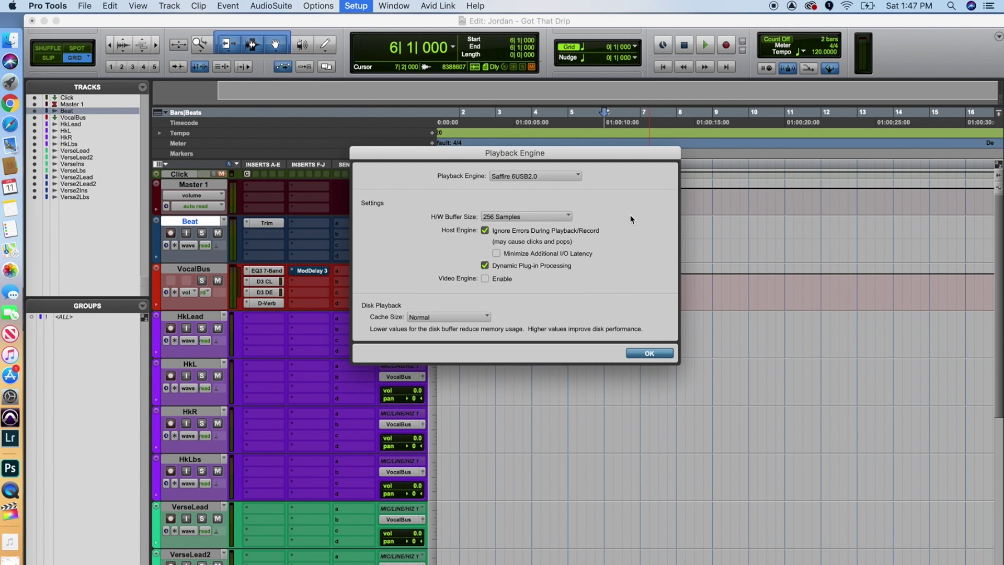
click(562, 216)
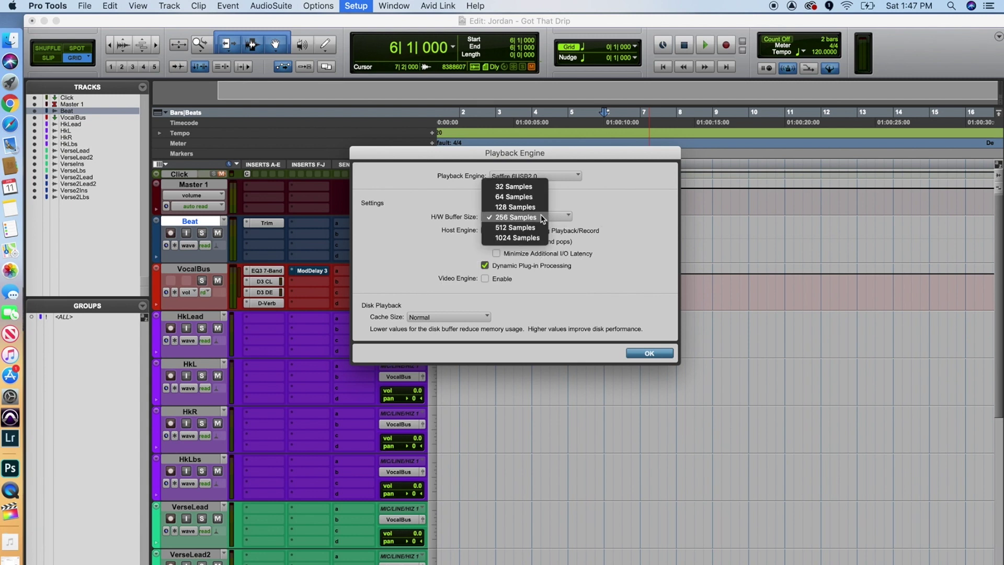
click(539, 207)
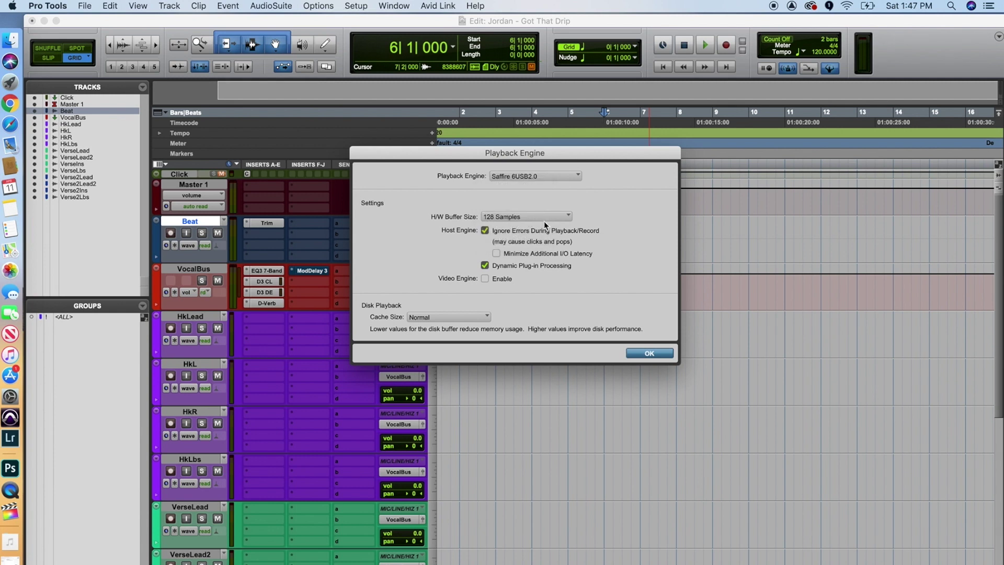
click(540, 217)
click(540, 226)
Settle the H/W Buffer Size at 256 samples and confirm with OK
click(566, 218)
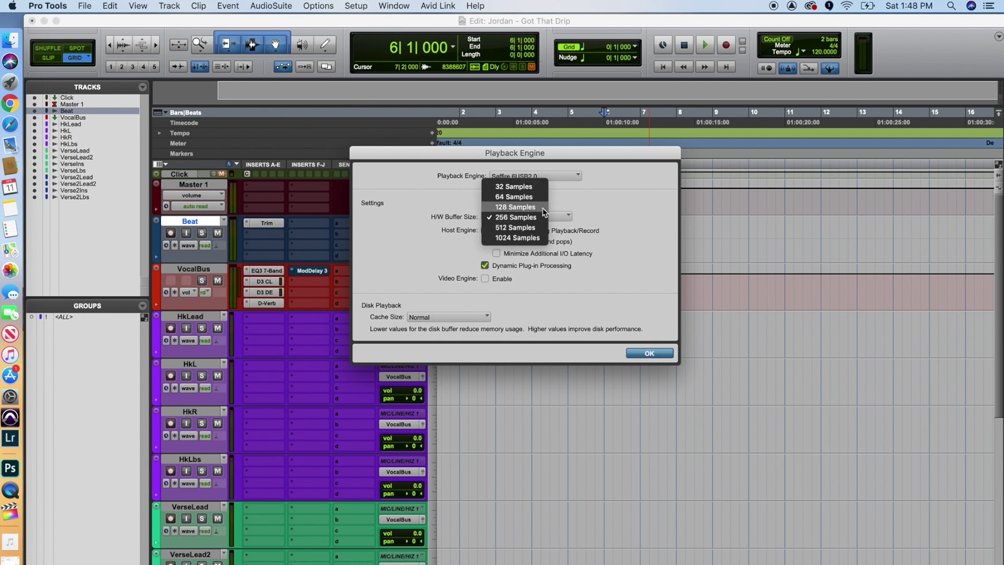
click(539, 208)
click(543, 220)
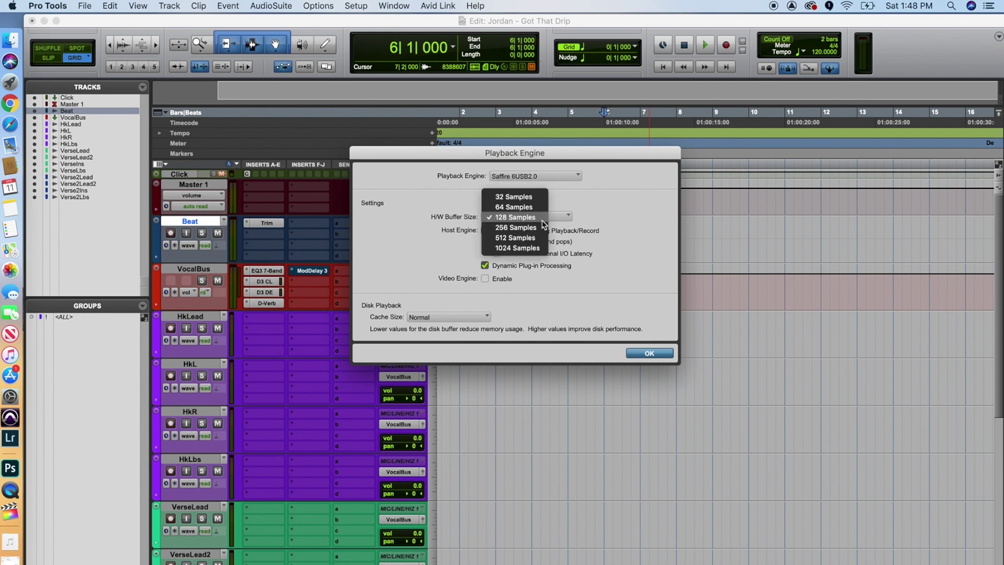
click(541, 228)
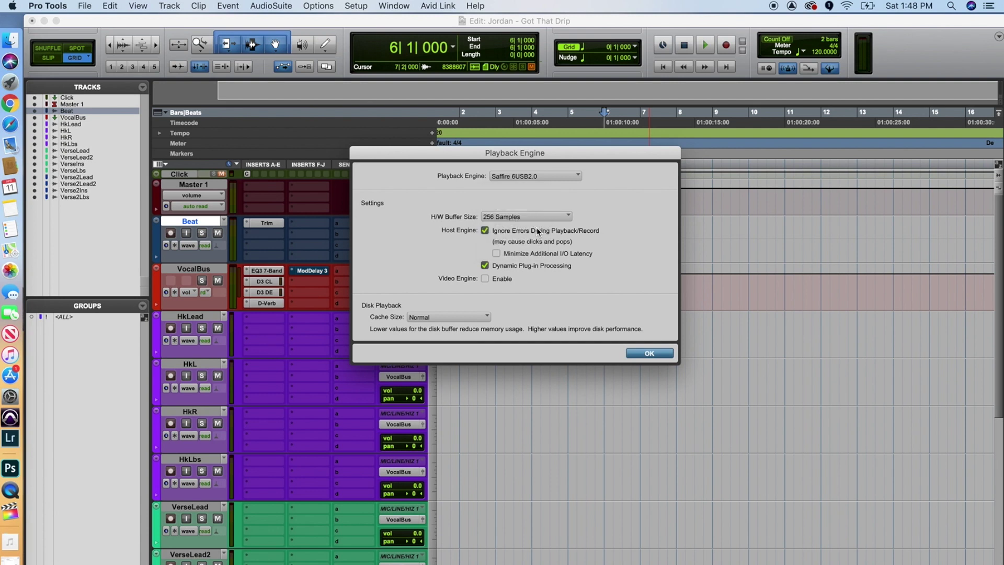
click(549, 220)
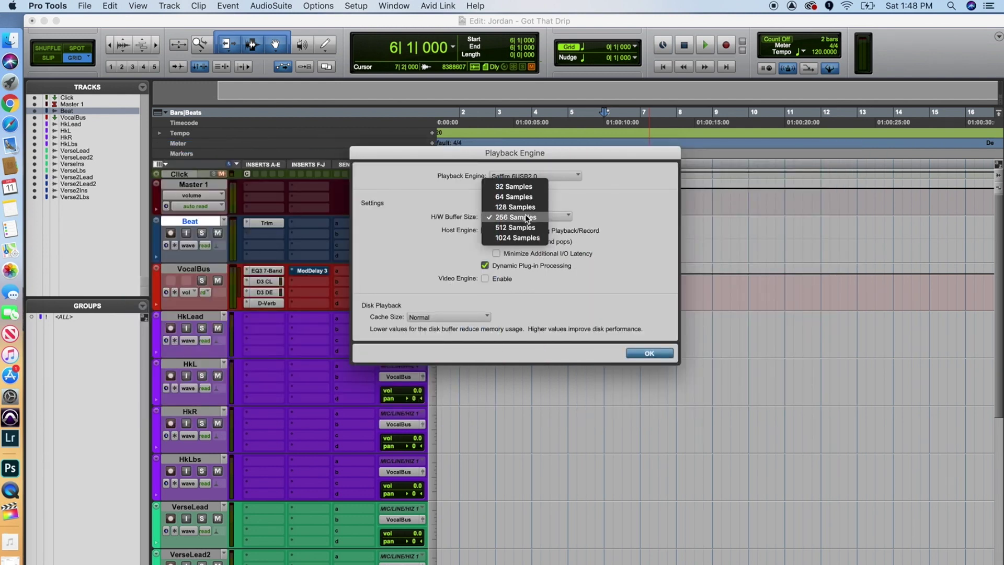
click(528, 219)
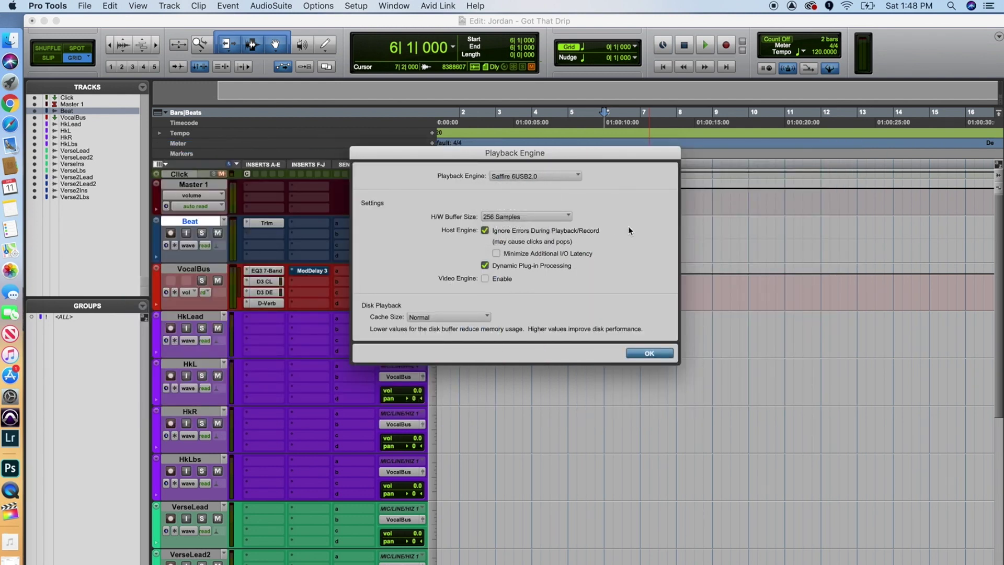
click(650, 355)
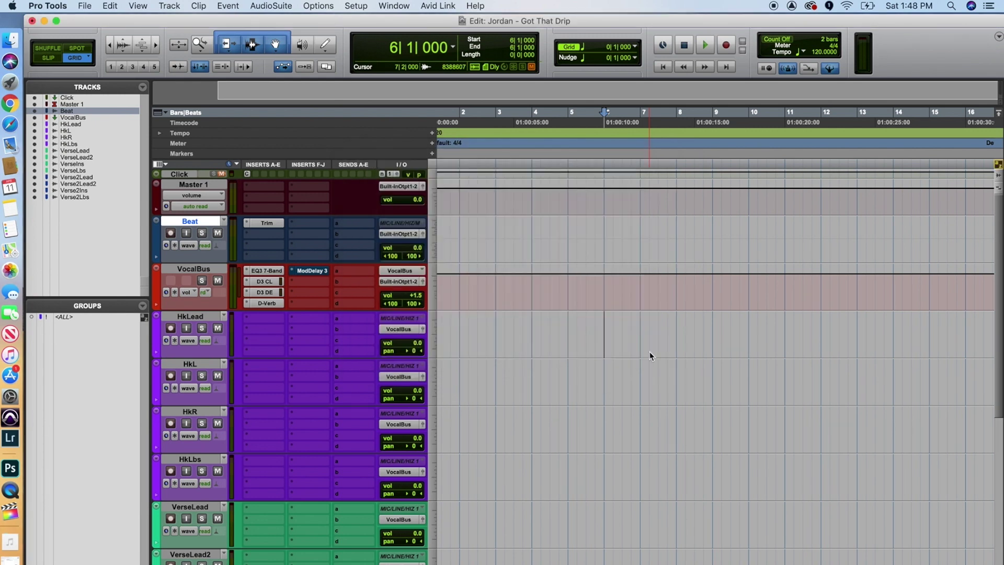
Apply the Default output paths in Setup > I/O and confirm with OK
click(356, 5)
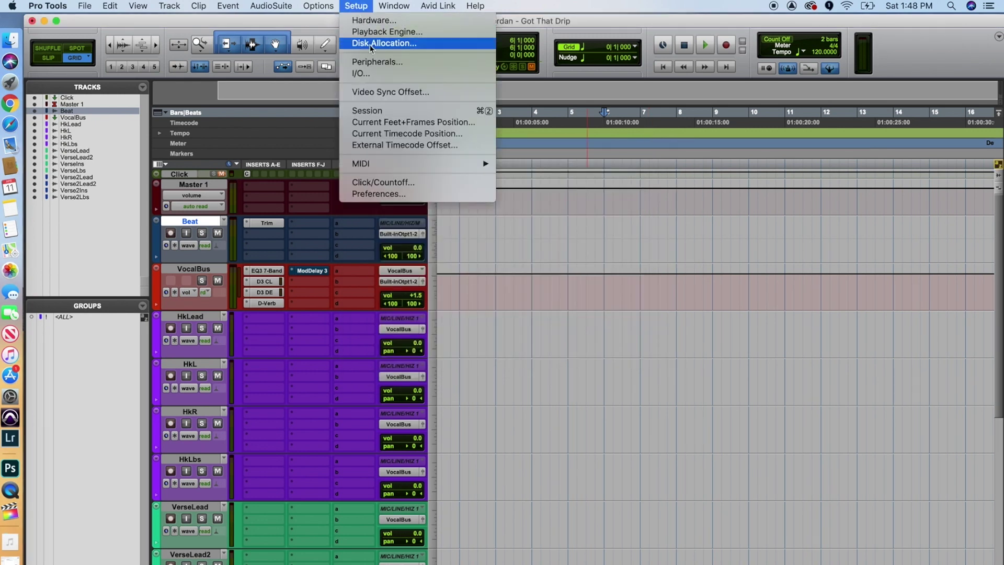
click(378, 74)
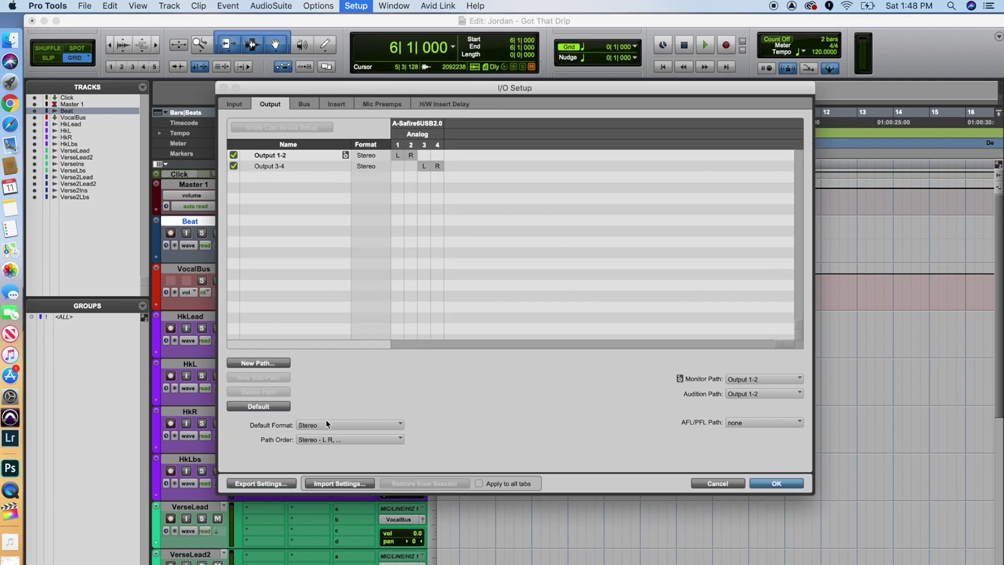
click(254, 407)
click(789, 483)
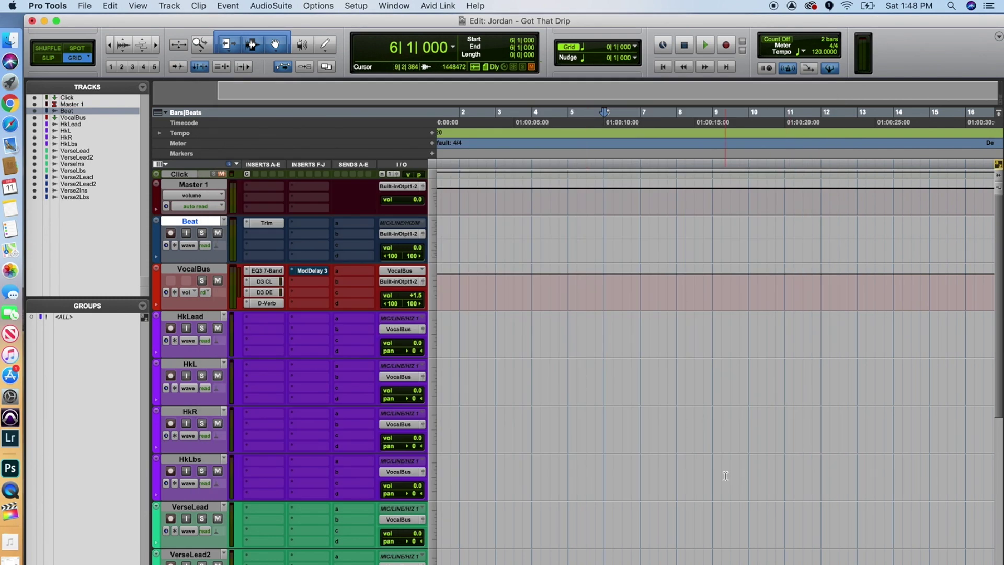
Scroll through the session's tracks and select the HkLead vocal track by its name
scroll(726, 476, down, 3)
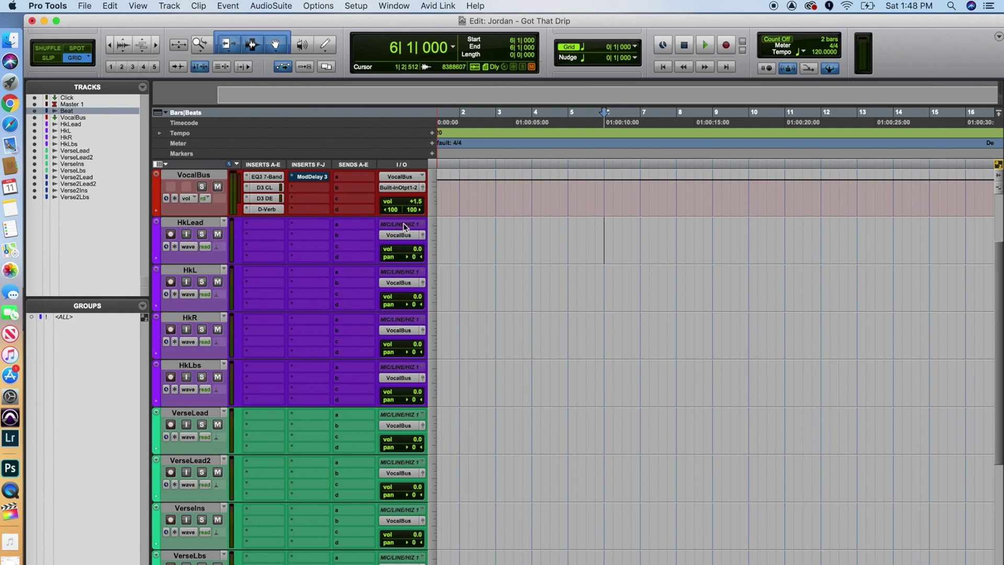
scroll(428, 267, up, 3)
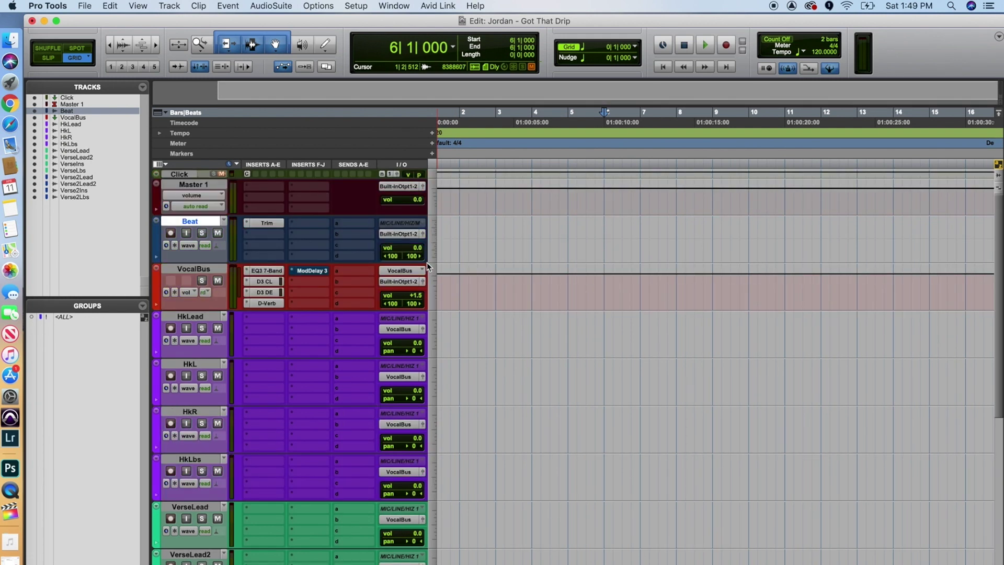
scroll(427, 267, down, 2)
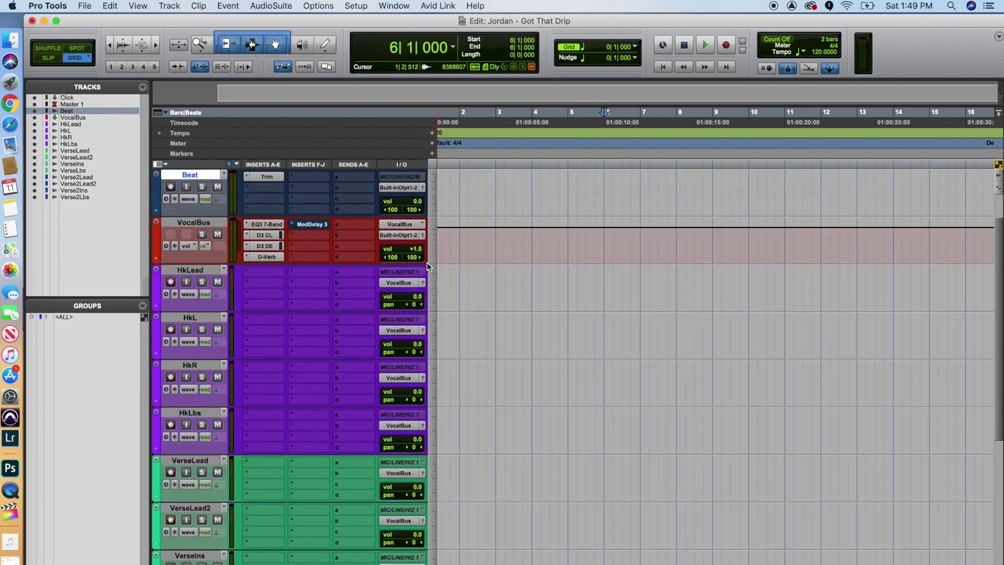
scroll(427, 267, down, 3)
scroll(428, 267, up, 2)
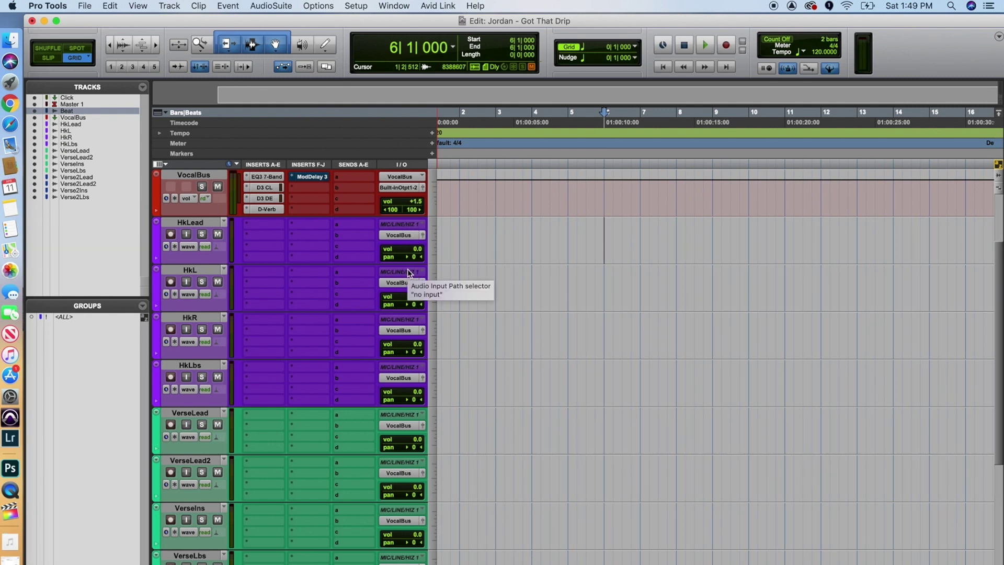
click(192, 224)
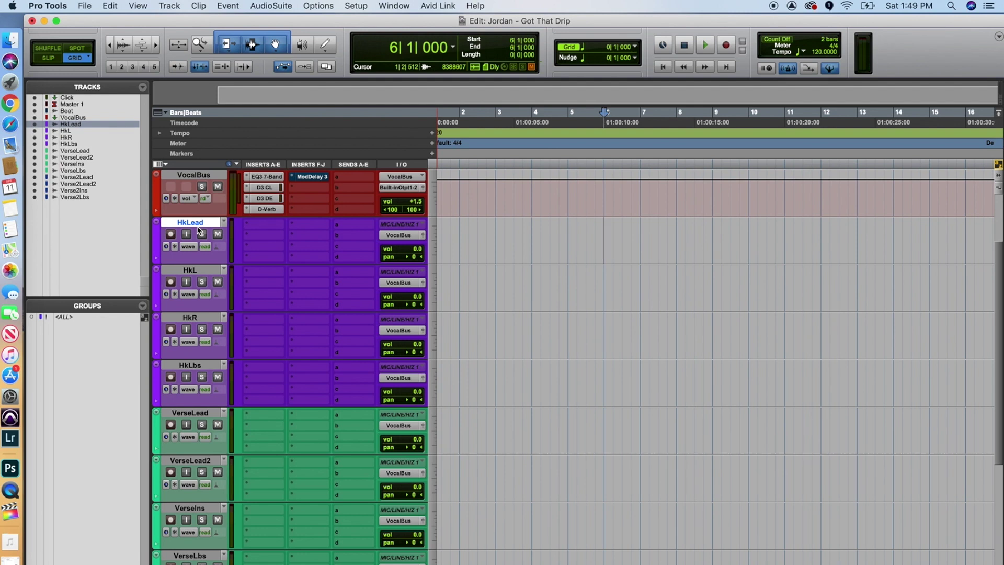
scroll(198, 230, down, 1)
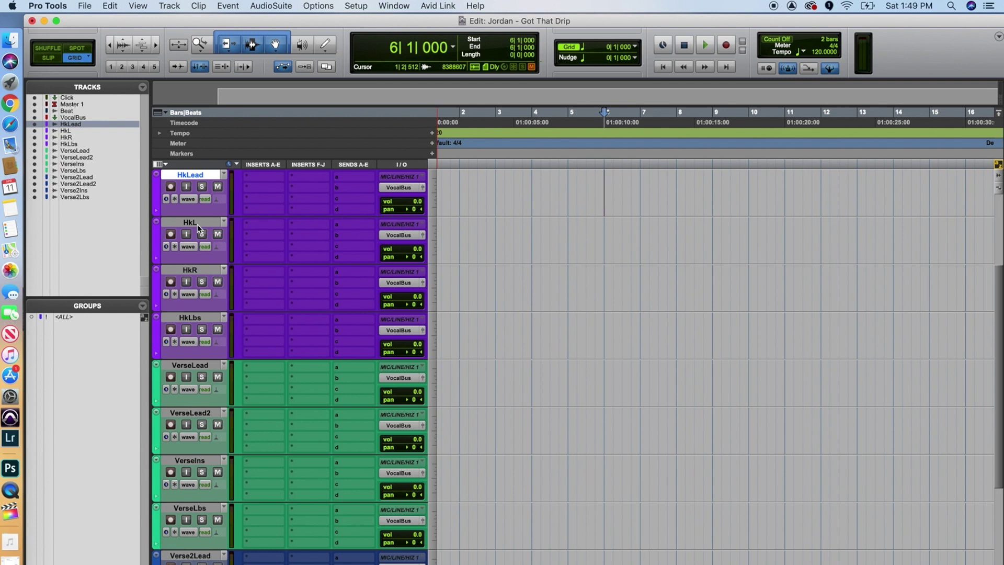
scroll(199, 229, down, 1)
scroll(199, 229, down, 3)
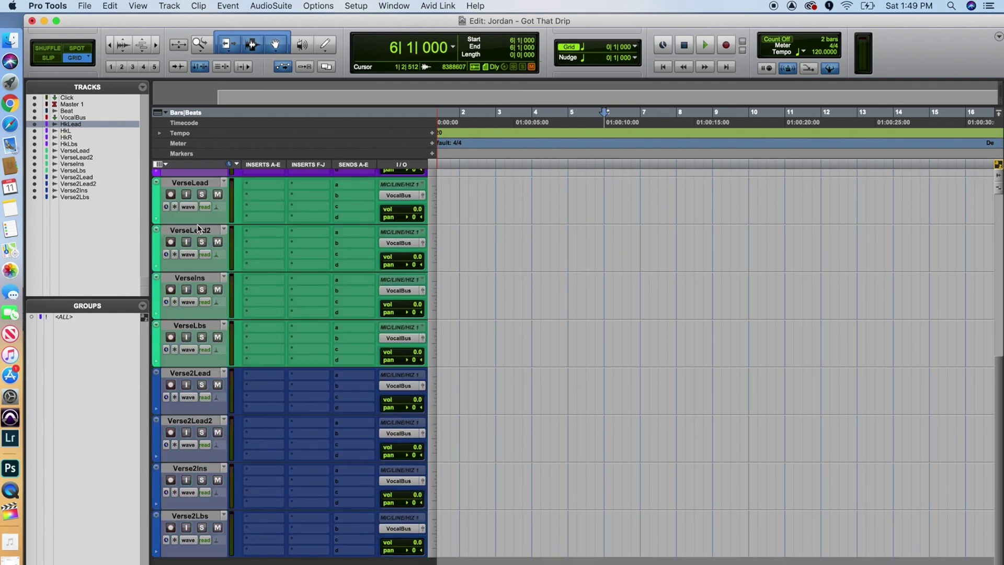
scroll(198, 226, up, 7)
scroll(197, 225, down, 2)
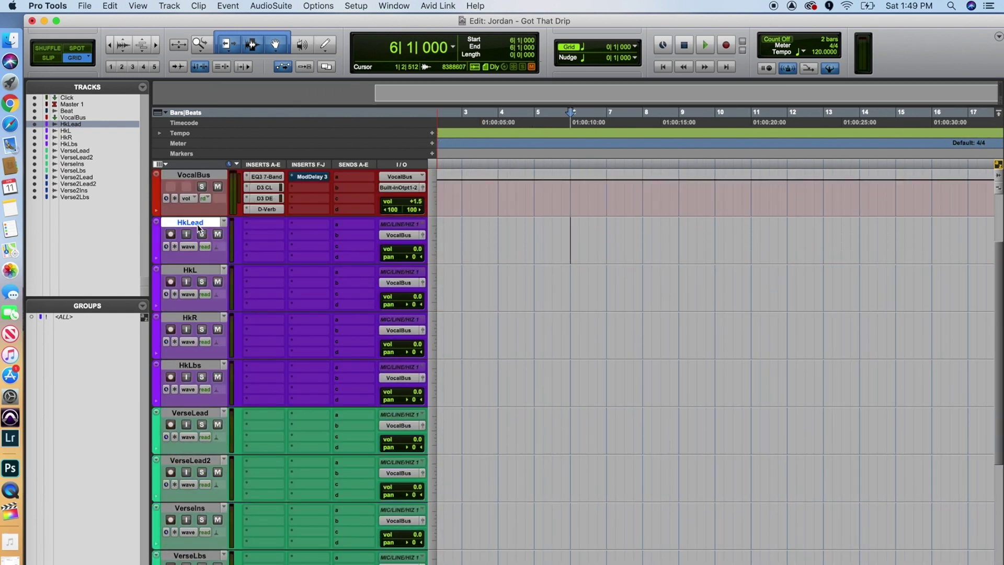
Set HkLead's recording input to interface Input 1 (Mono)
click(406, 228)
mouse_move(418, 225)
click(470, 228)
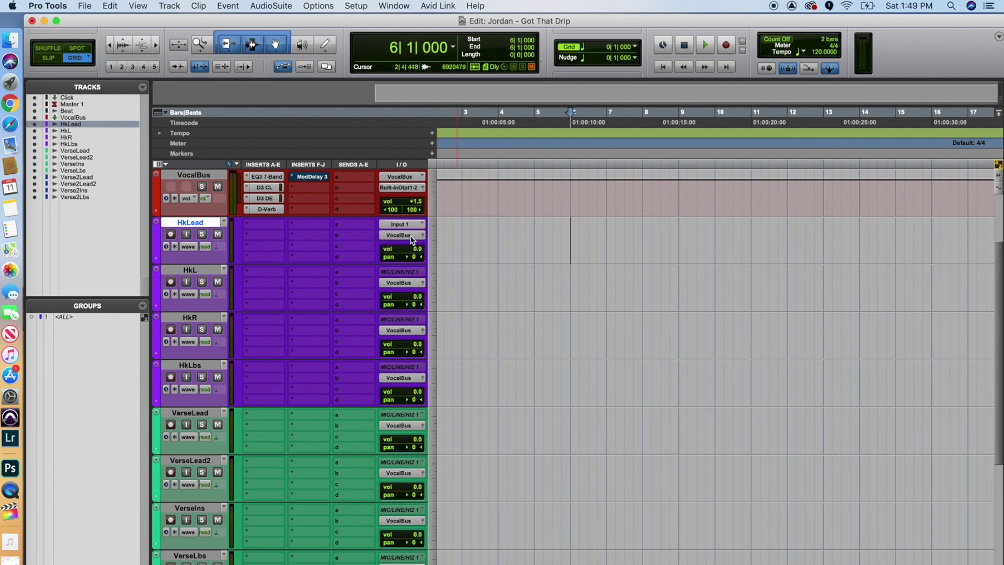
Select the vocal tracks HkLead through Verse2Lbs and set all their inputs to Input 1 (Mono)
click(198, 176)
click(197, 225)
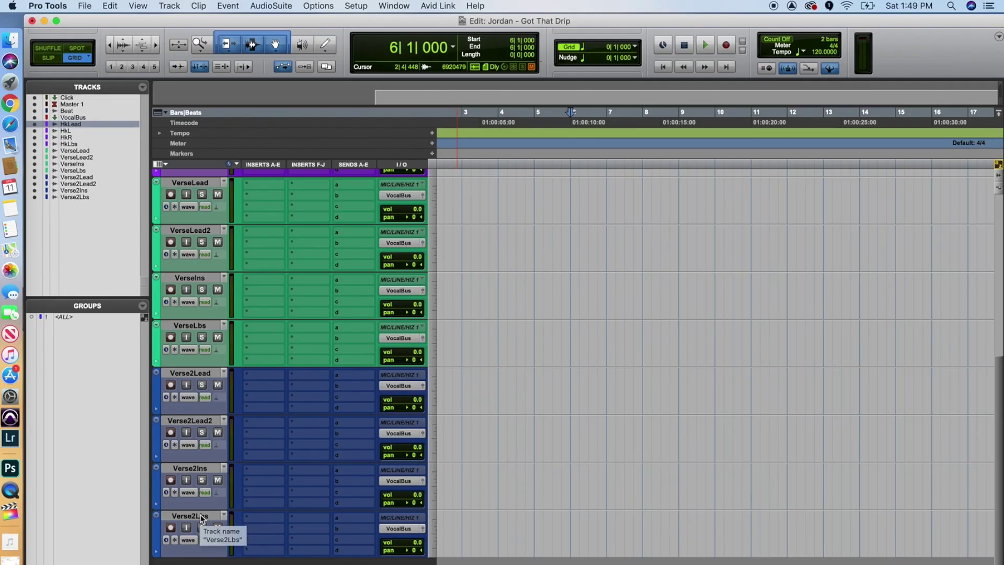
shift+click(201, 516)
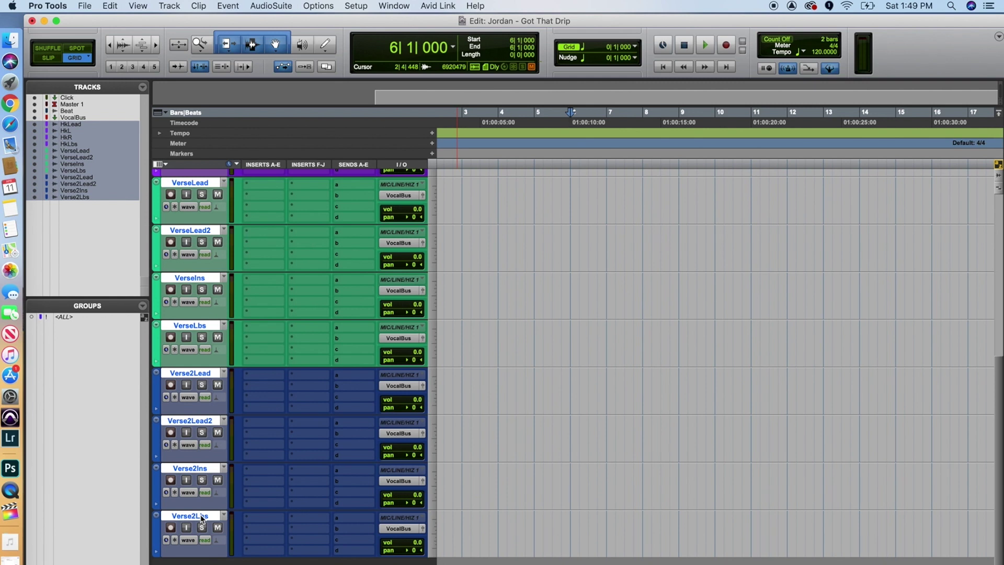
scroll(201, 518, up, 10)
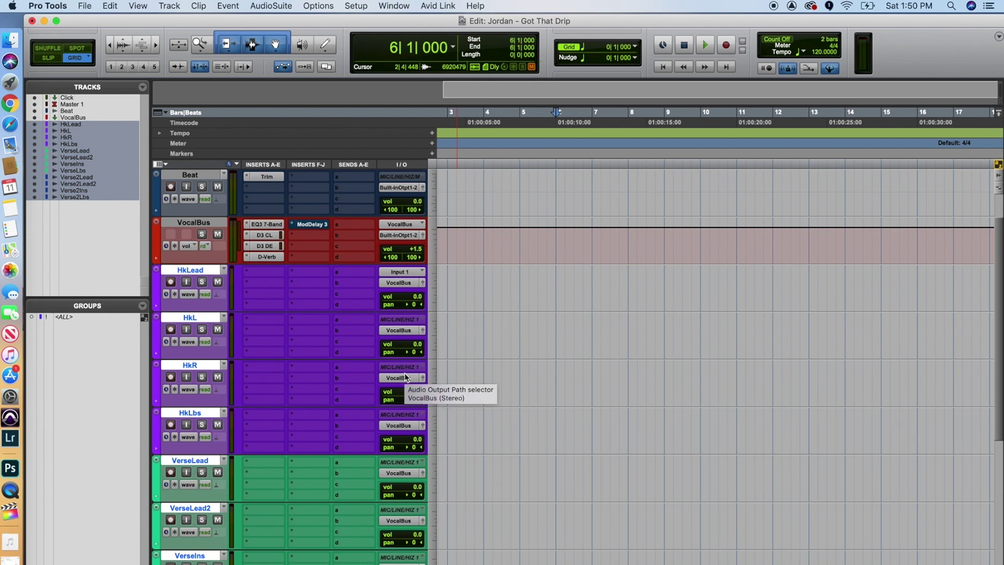
click(416, 272)
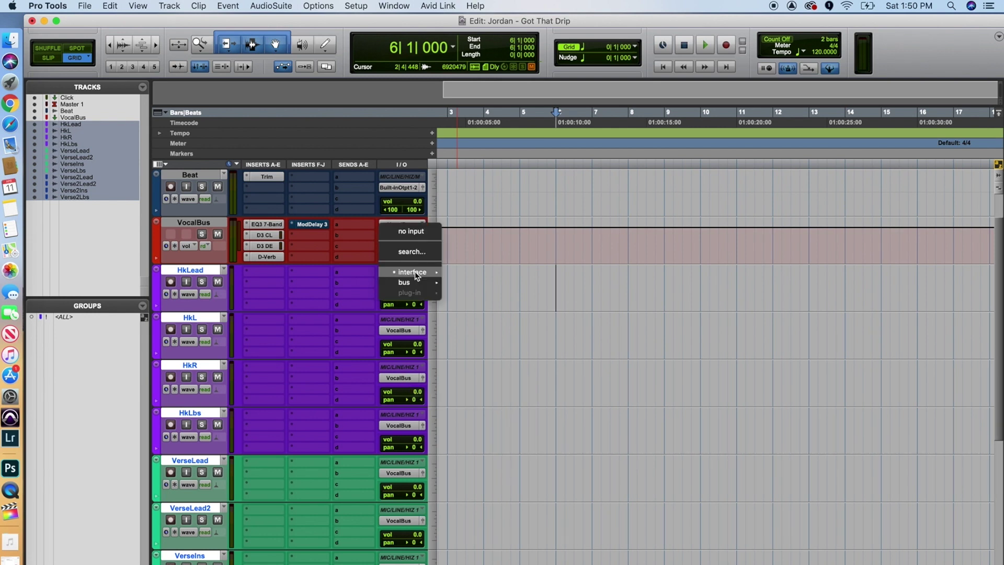
mouse_move(417, 276)
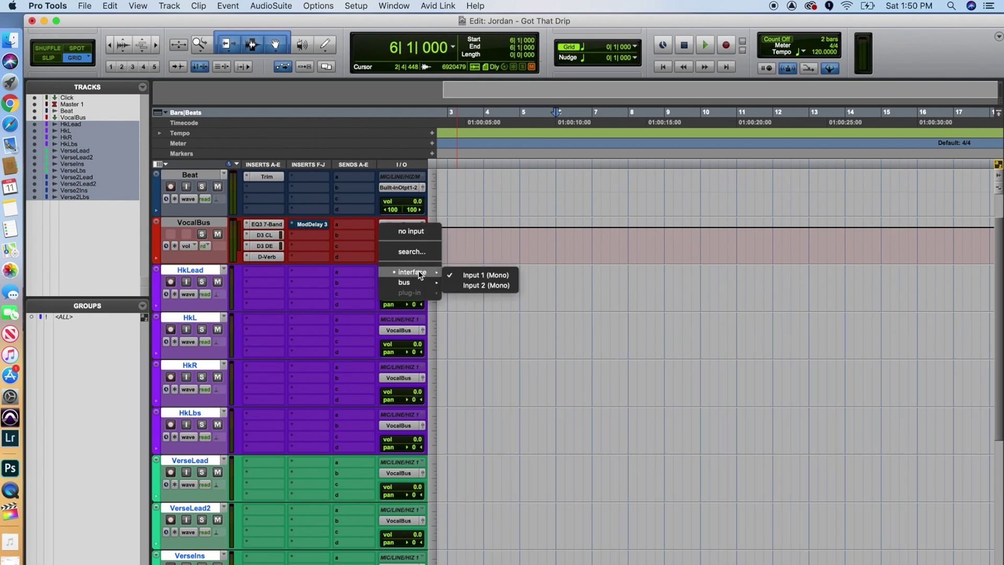
click(458, 279)
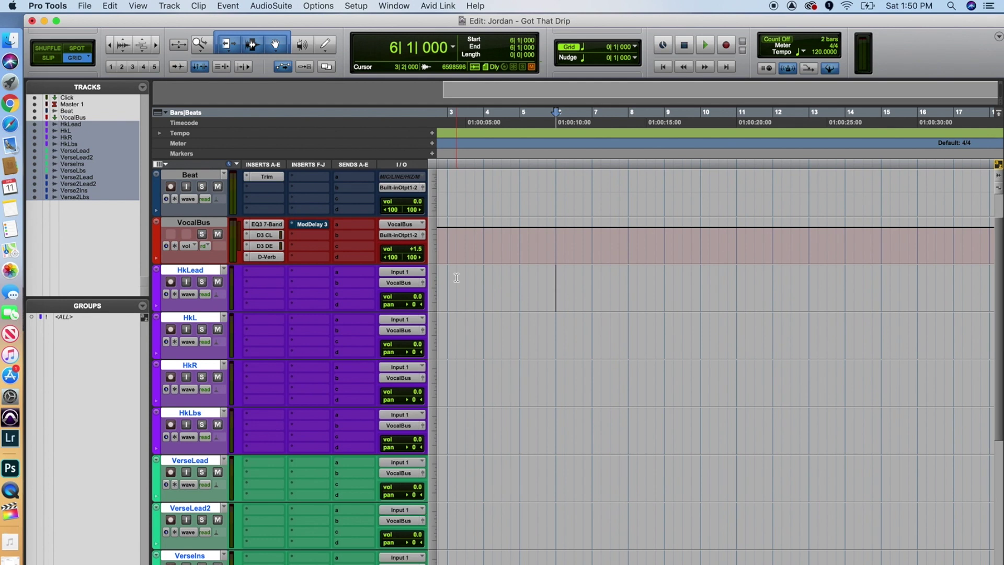
Test-arm HkLead for recording to check the input, then disarm it
scroll(426, 297, down, 1)
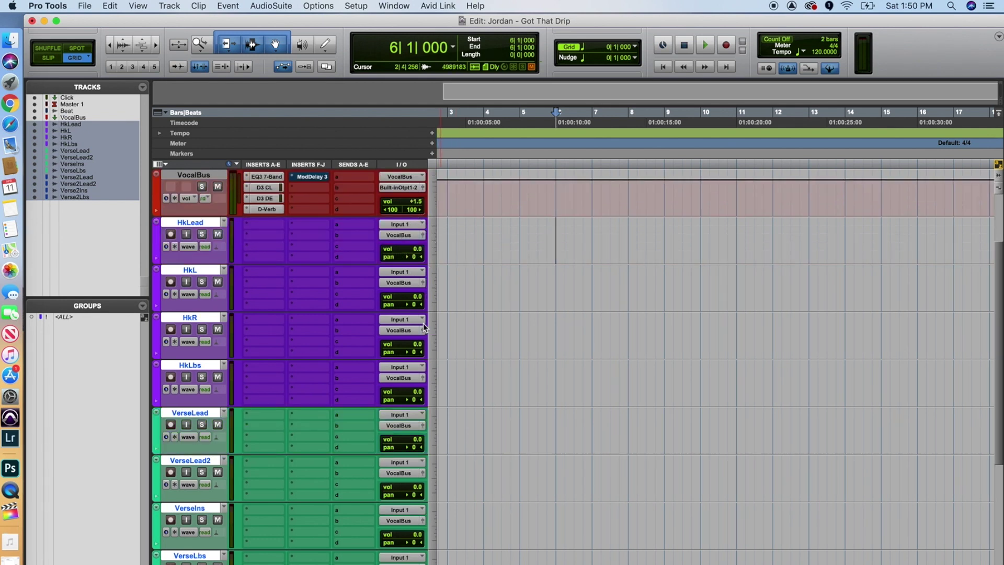
scroll(434, 319, down, 5)
scroll(426, 326, up, 5)
scroll(424, 326, up, 2)
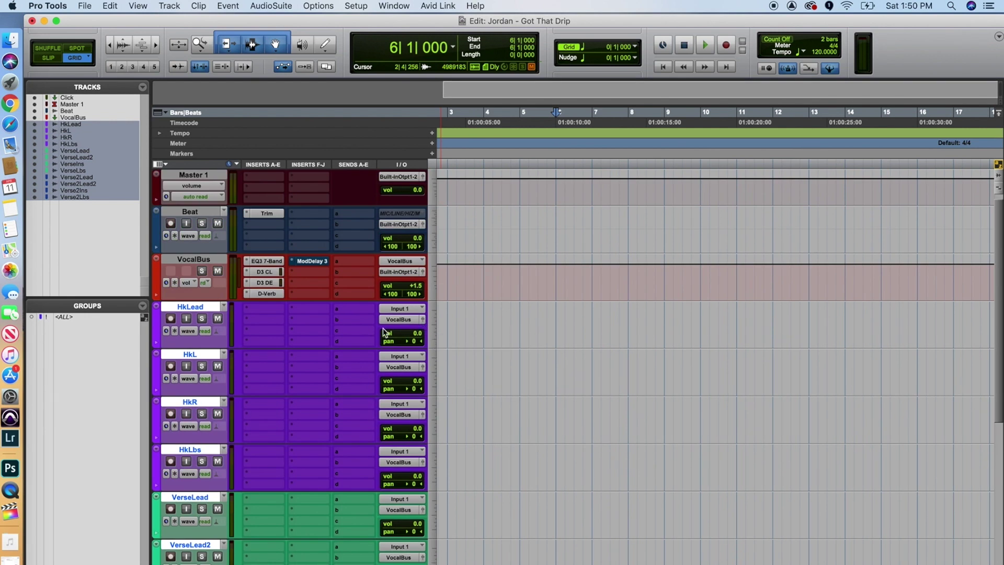
click(170, 319)
click(170, 319)
scroll(298, 348, down, 4)
scroll(300, 352, up, 4)
scroll(300, 351, right, 1)
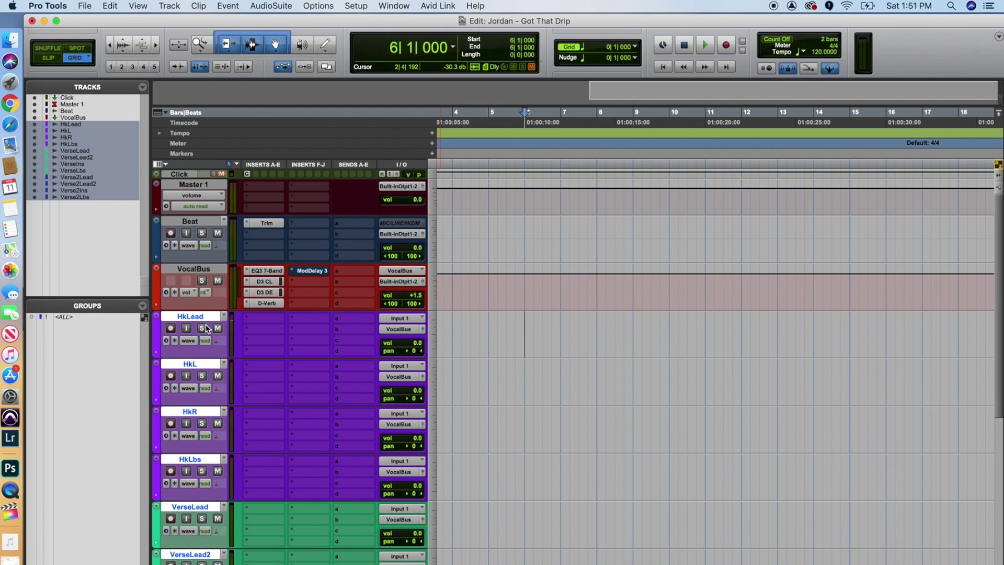
scroll(208, 328, down, 7)
scroll(207, 329, up, 3)
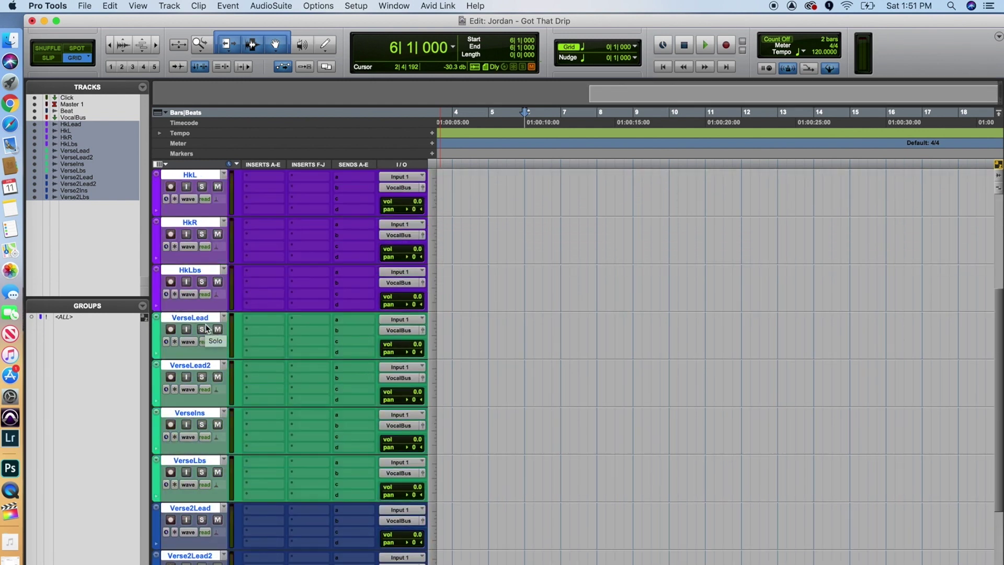
scroll(208, 328, up, 3)
scroll(208, 329, right, 1)
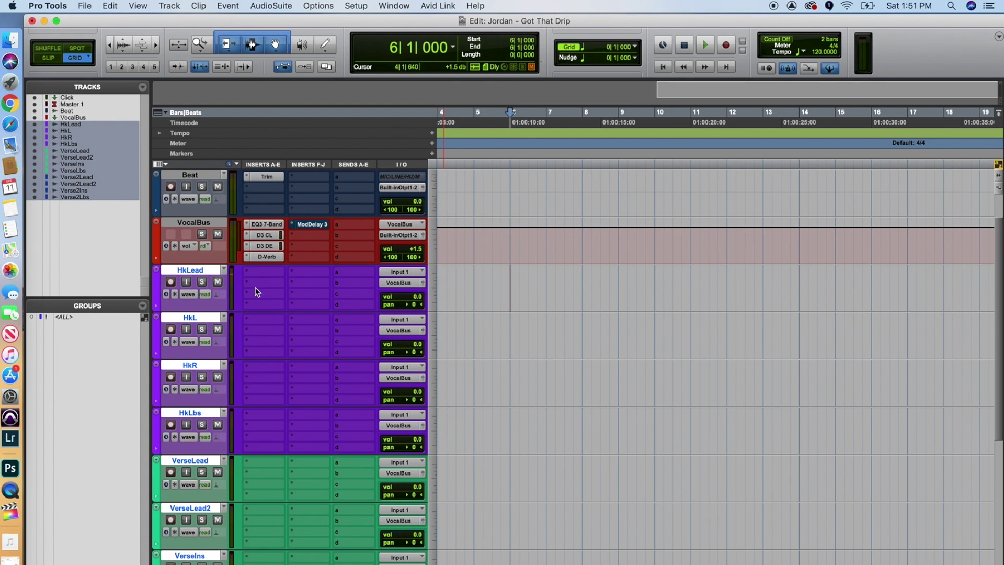
Insert an EQ3 7-Band on HkL, then set that insert back to no insert
click(256, 325)
mouse_move(325, 319)
mouse_move(384, 323)
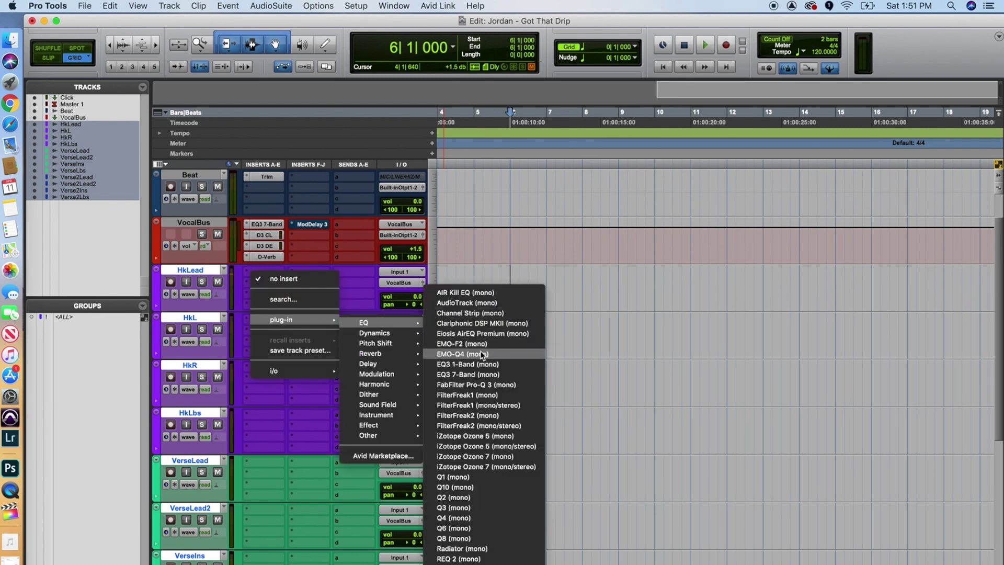
click(486, 375)
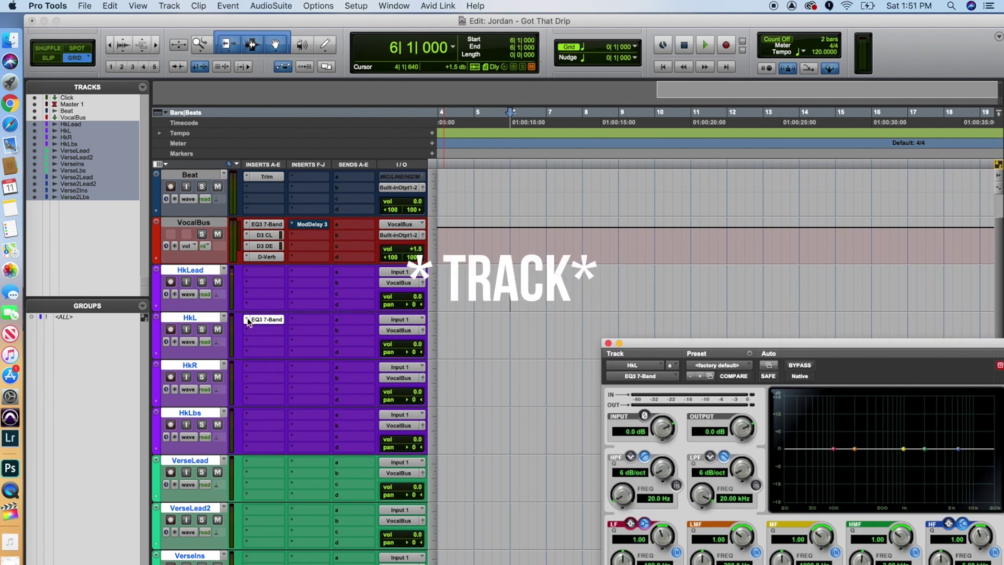
click(248, 321)
click(273, 277)
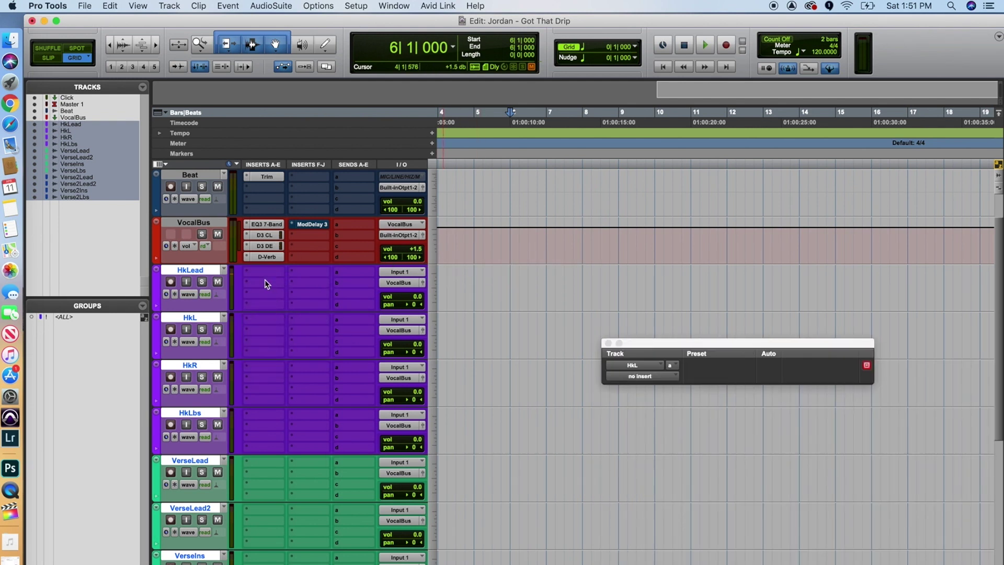
Review the VocalBus D3 CL compressor, D3 DE de-esser and D-Verb settings, then close the plug-in window
click(268, 235)
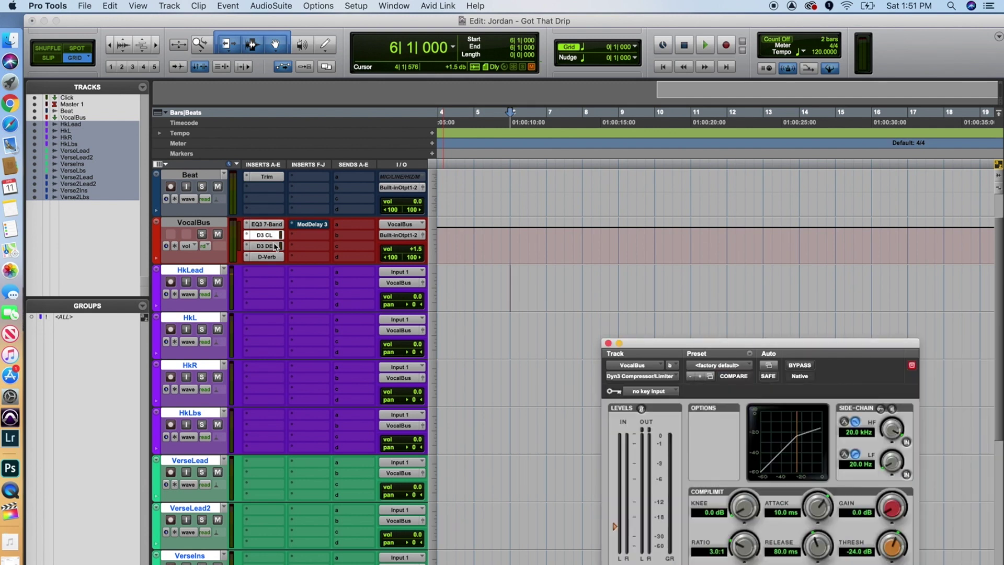
click(276, 246)
click(274, 257)
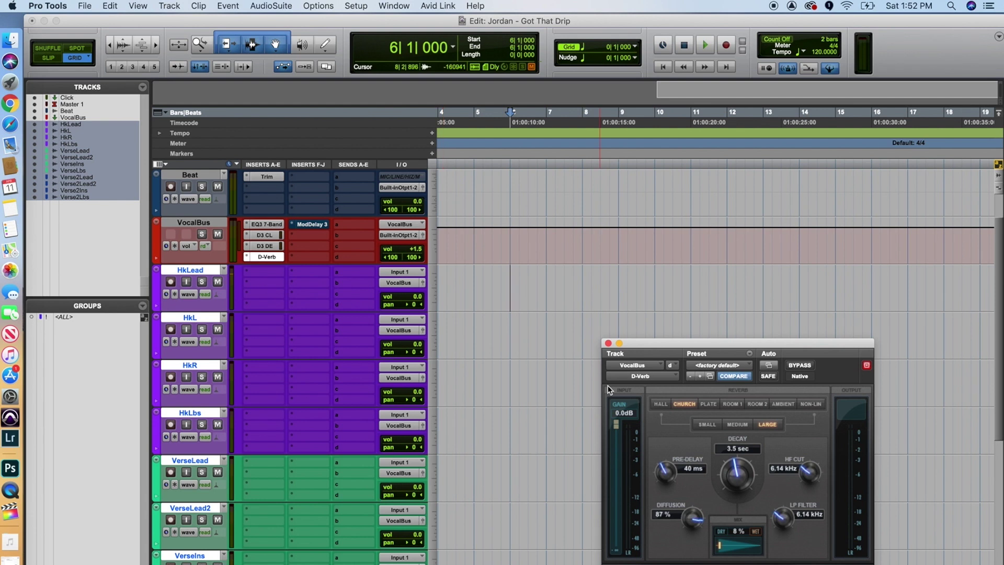
click(608, 344)
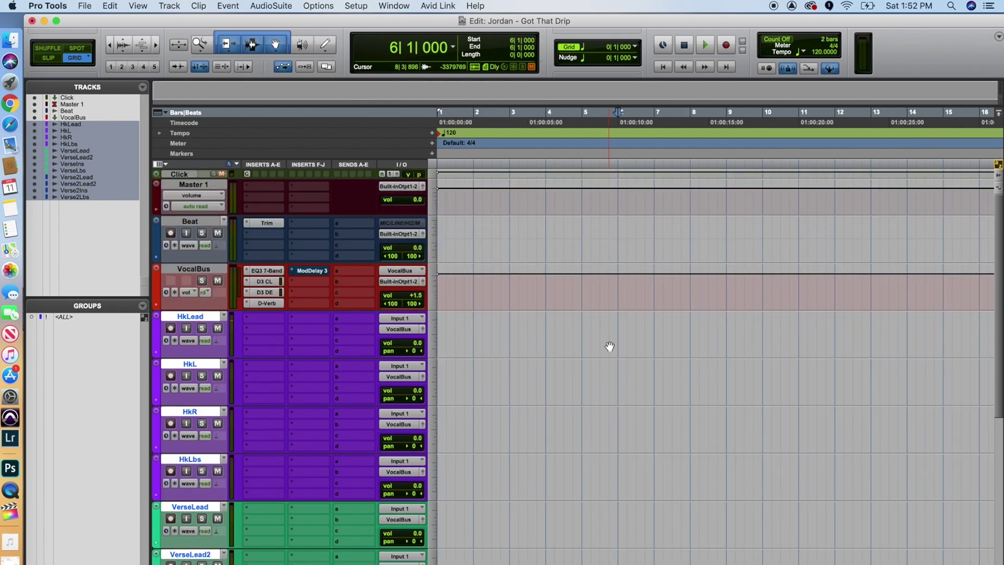
Drag SIP.mp3 from the Downloads stack onto the Beat track at bar 1, then mute Beat
click(9, 547)
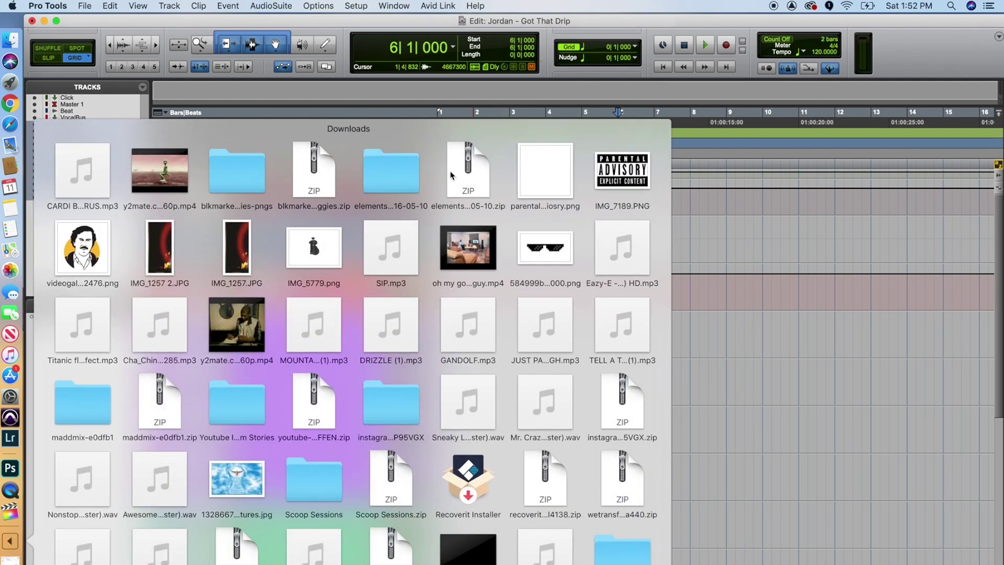
drag(391, 247, 475, 235)
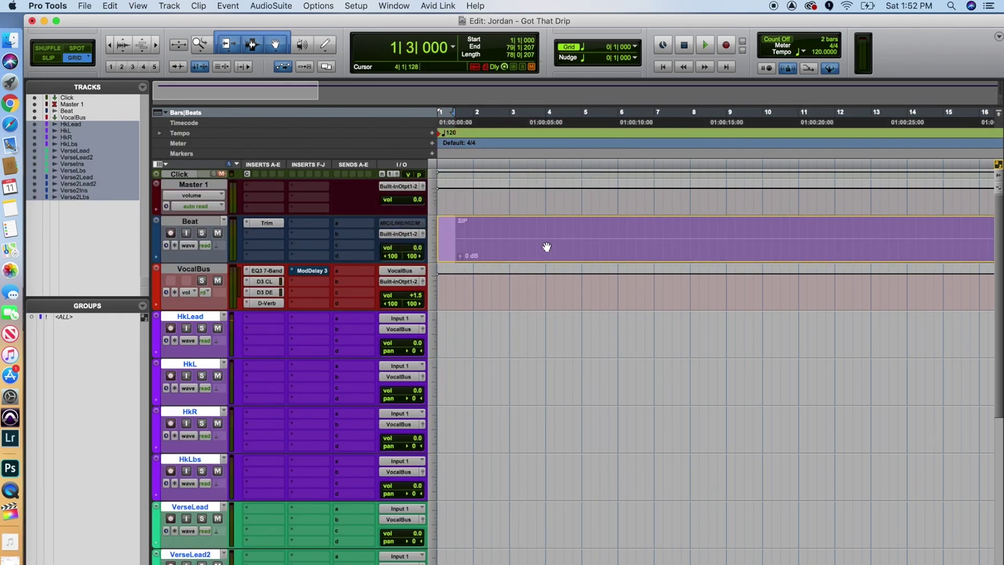
click(531, 207)
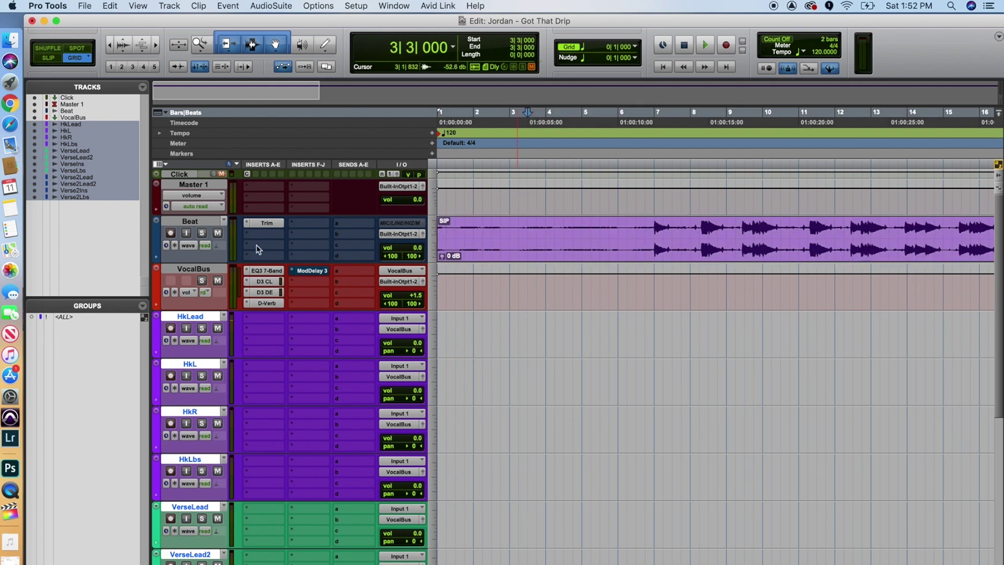
click(217, 234)
Open the Import Audio dialog via File > Import > Audio
click(84, 6)
mouse_move(131, 190)
click(212, 210)
Convert DRIZZLE (1).mp3 from Downloads into the import list, then finish the dialog with Done
click(432, 155)
key(Down)
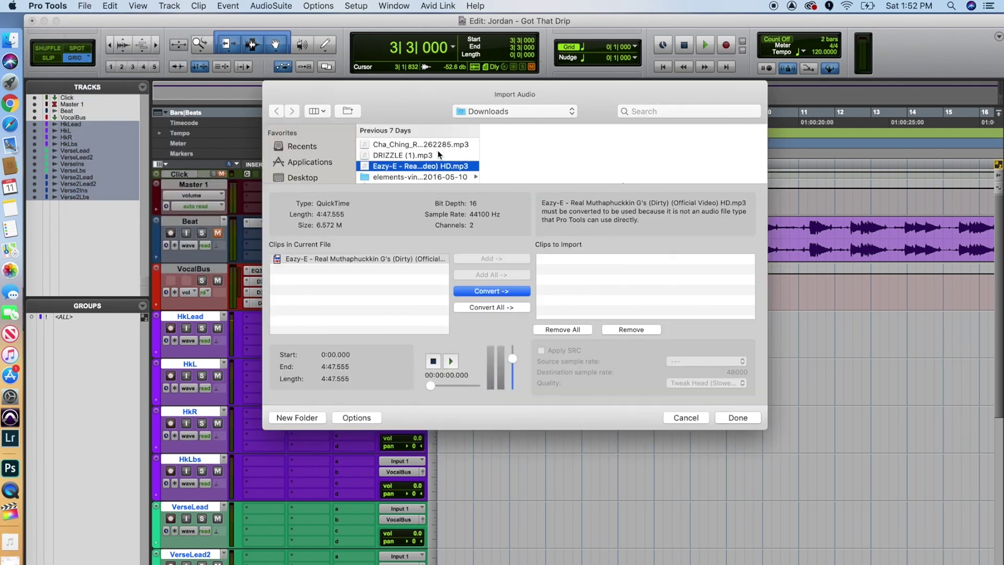
key(Up)
click(497, 290)
click(734, 418)
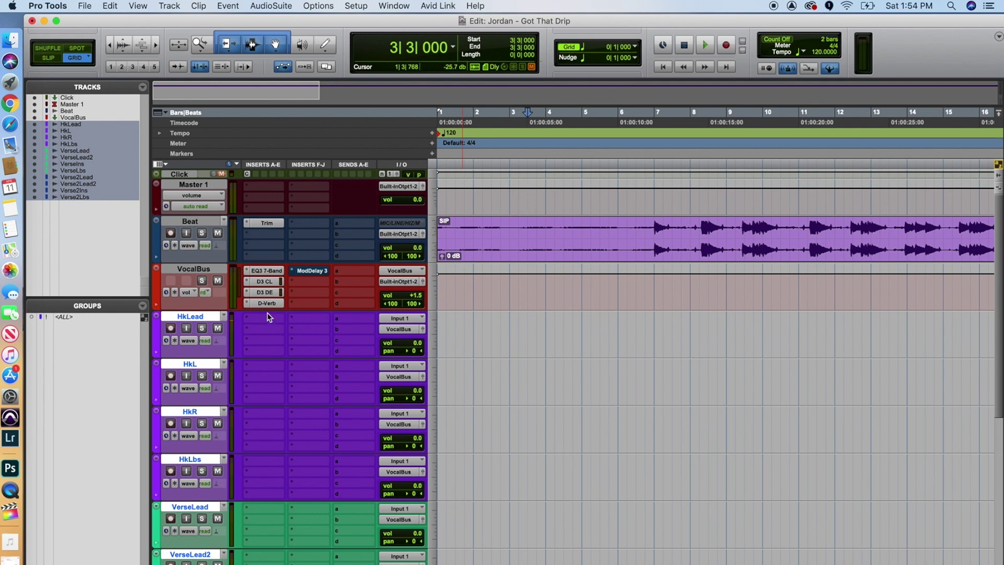
Arm HkLead and record a vocal take, creating clip HkLead_03 at bar 3
click(185, 267)
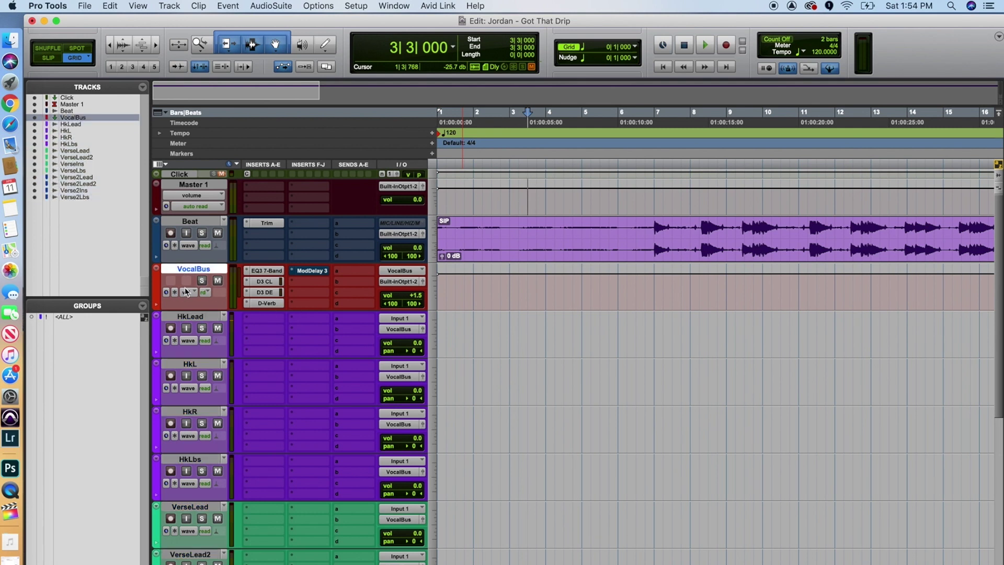
click(171, 329)
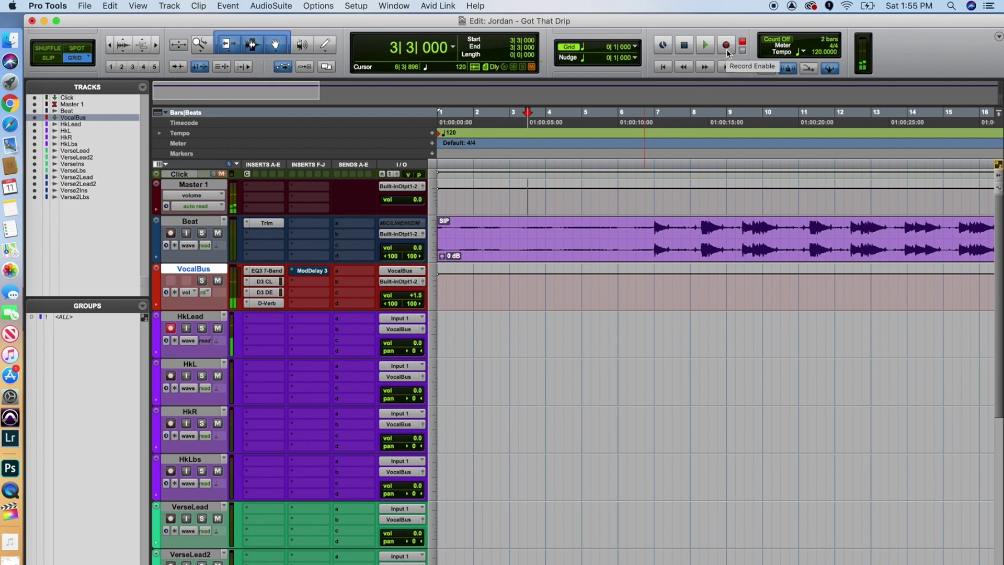
click(726, 46)
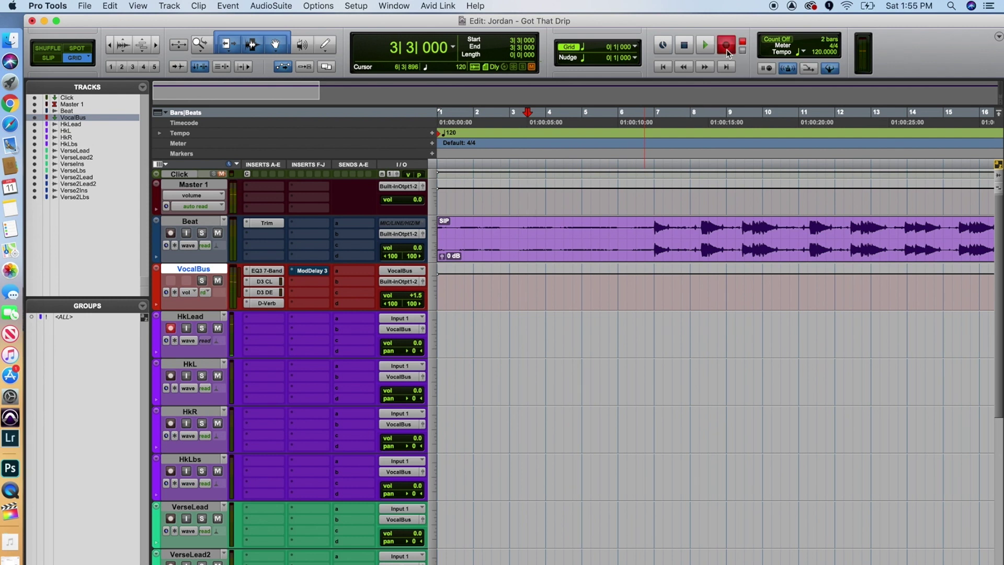
click(707, 46)
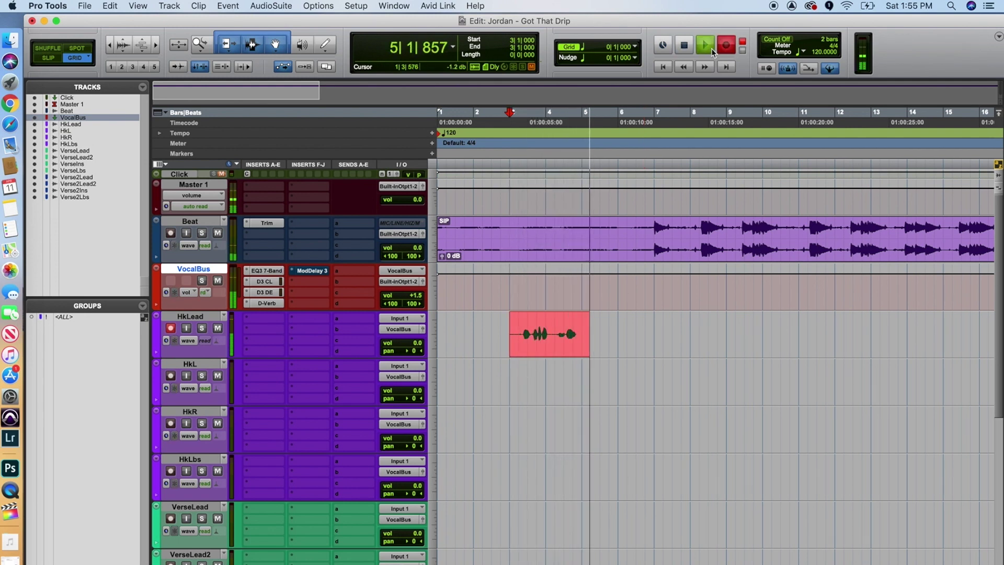
key(space)
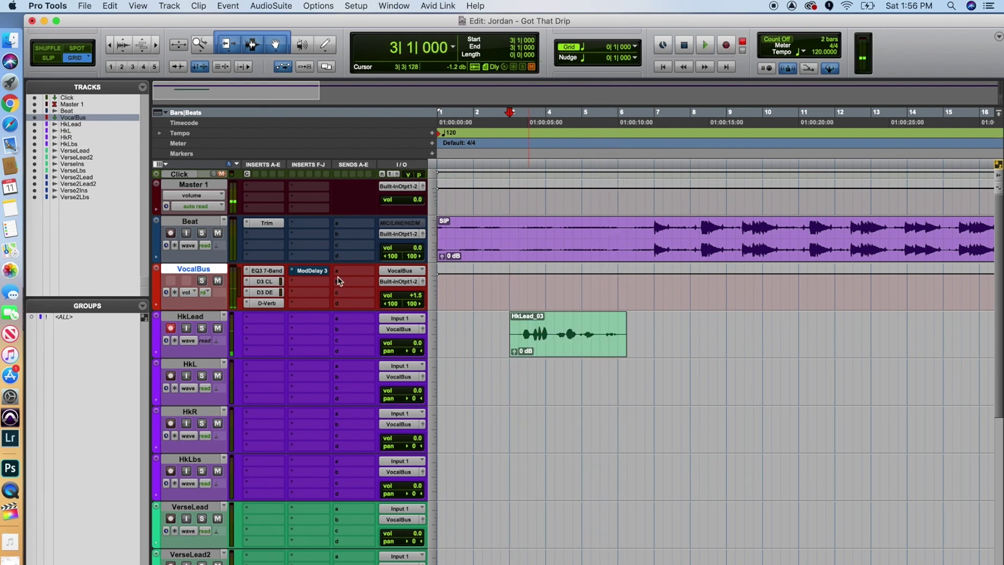
Disarm HkLead, and test-arm then disarm HkL and VerseLead
click(171, 327)
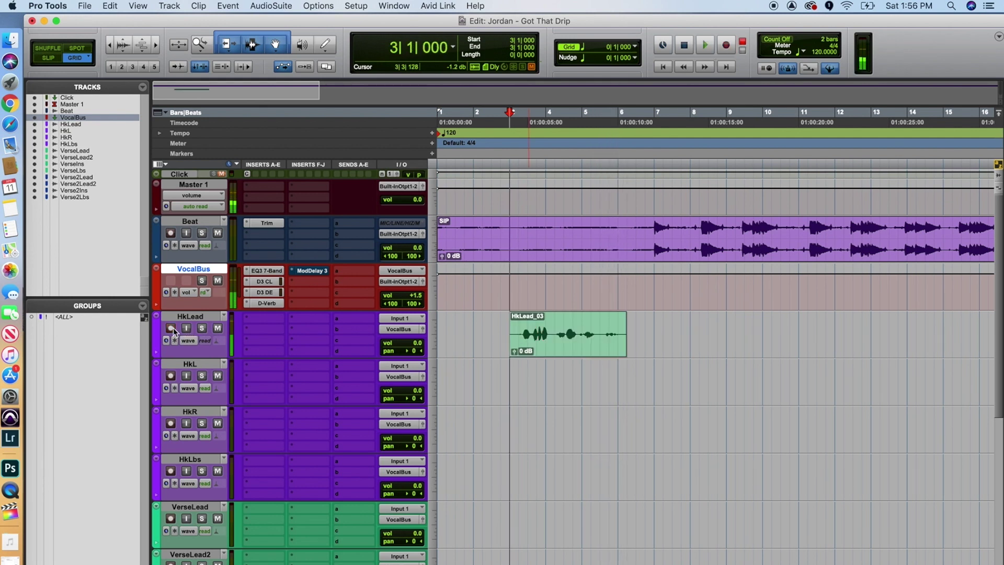
click(172, 377)
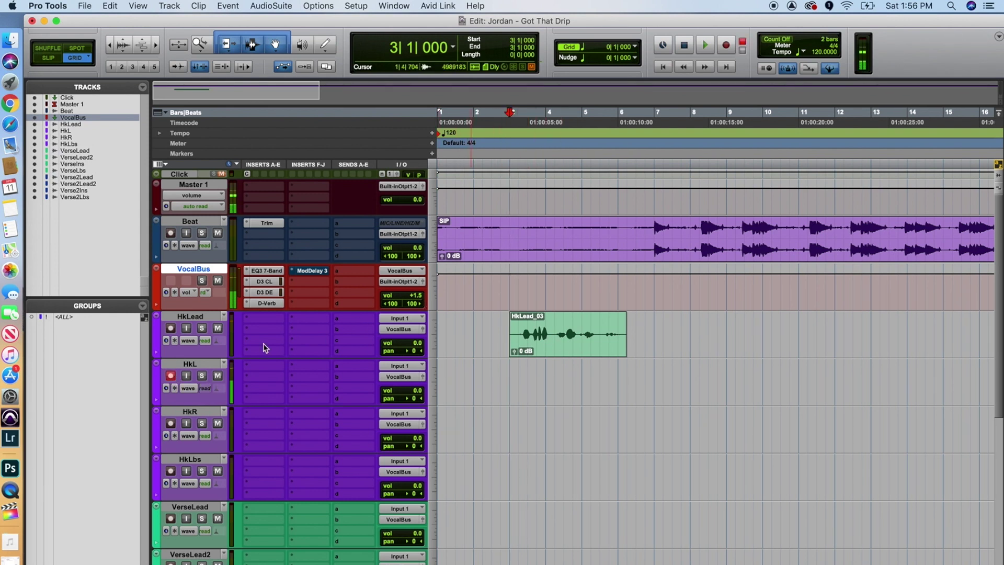
click(171, 376)
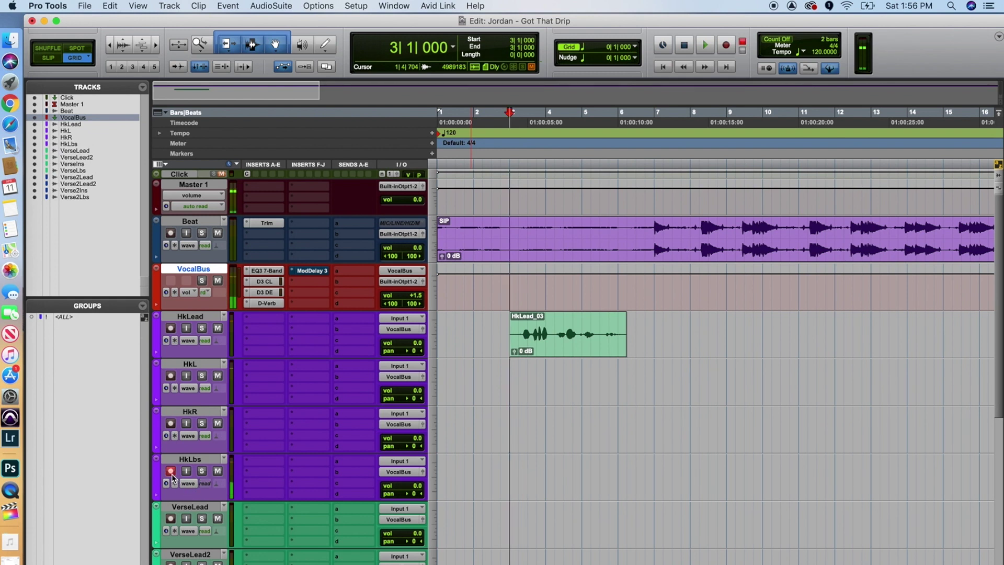
scroll(172, 478, down, 2)
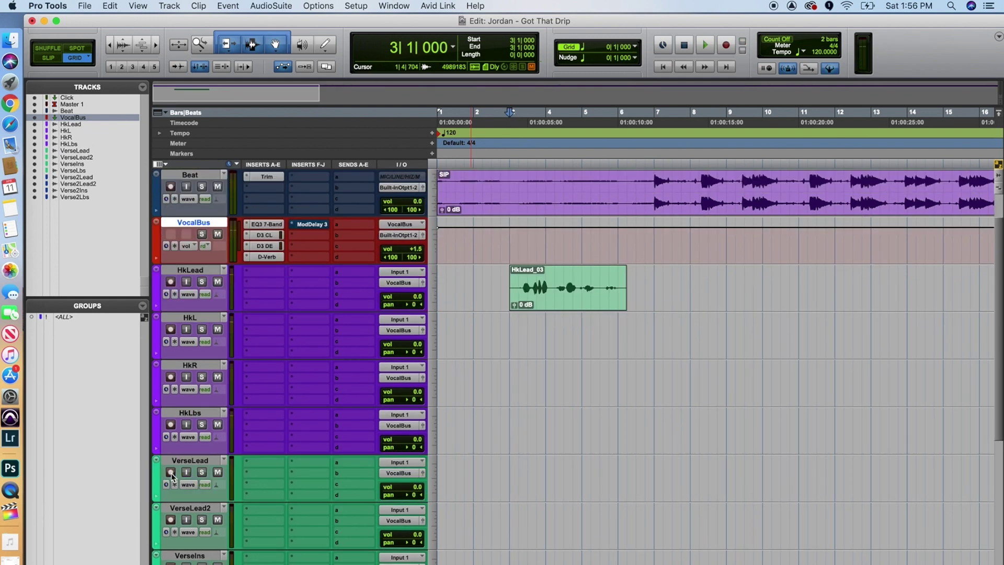
click(171, 473)
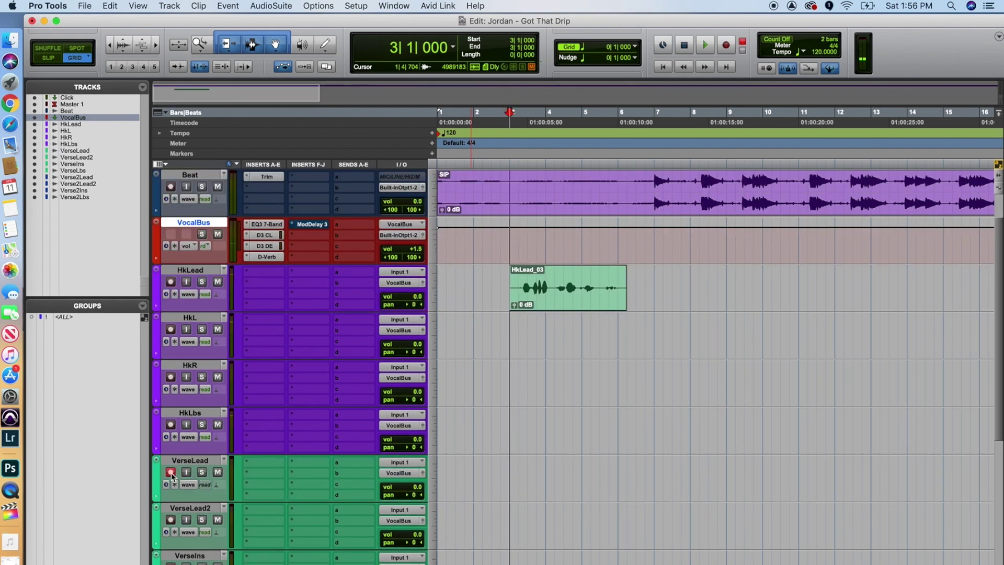
click(171, 472)
scroll(336, 403, up, 2)
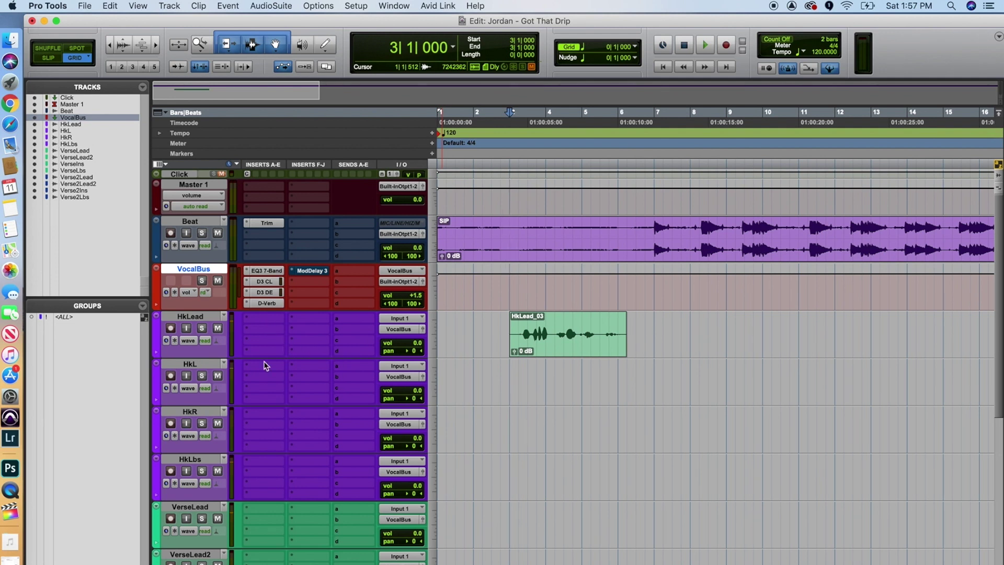
Insert EQ3 7-Band (mono) on HkLbs with the Special Effects > Telephone 1 - 7 Band preset
click(269, 461)
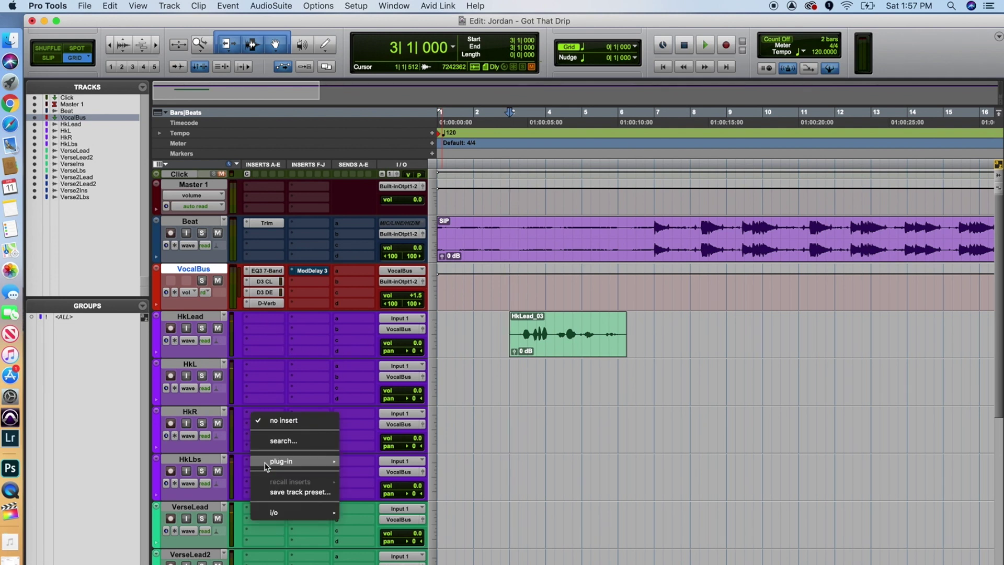
mouse_move(272, 462)
mouse_move(351, 467)
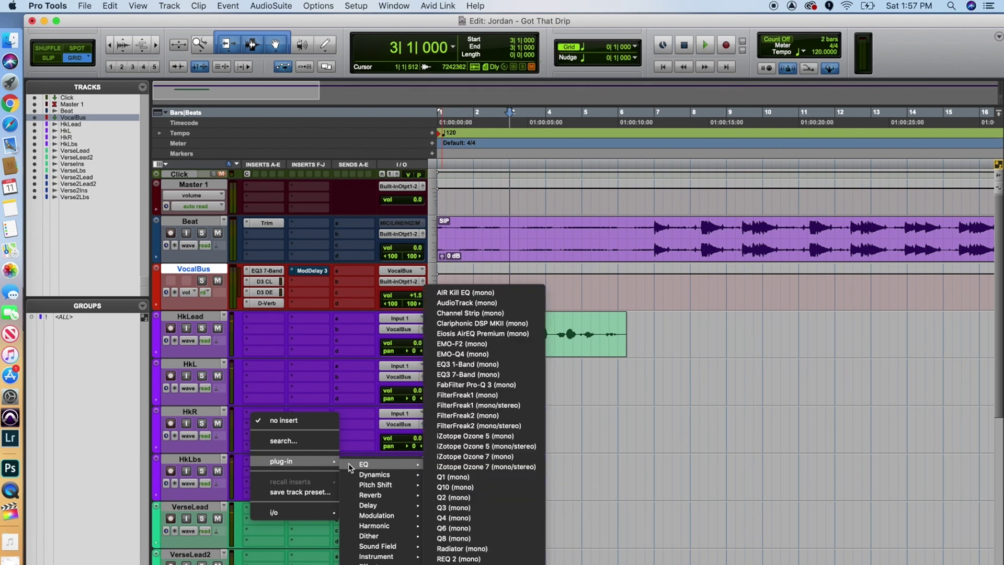
click(502, 374)
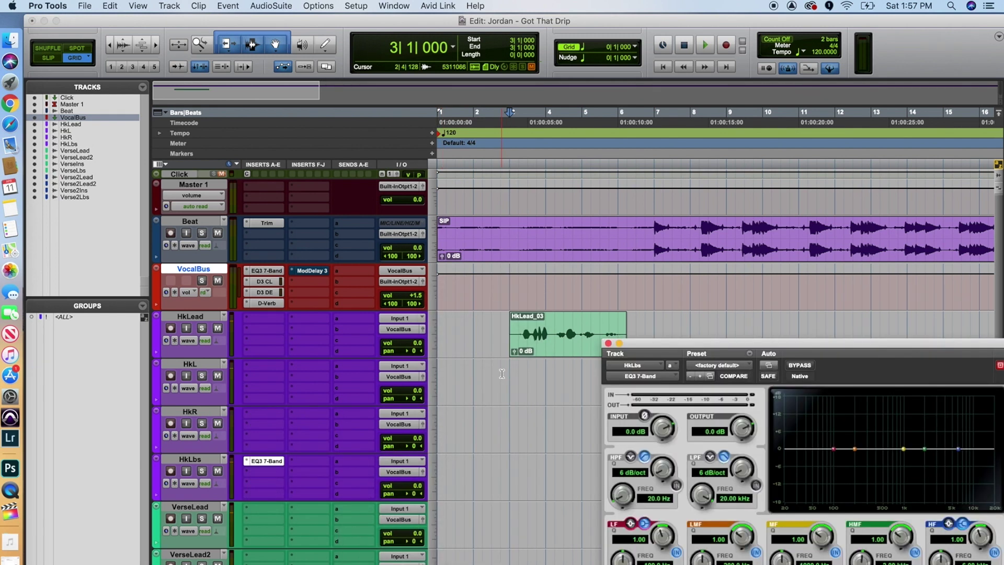
click(717, 365)
mouse_move(733, 315)
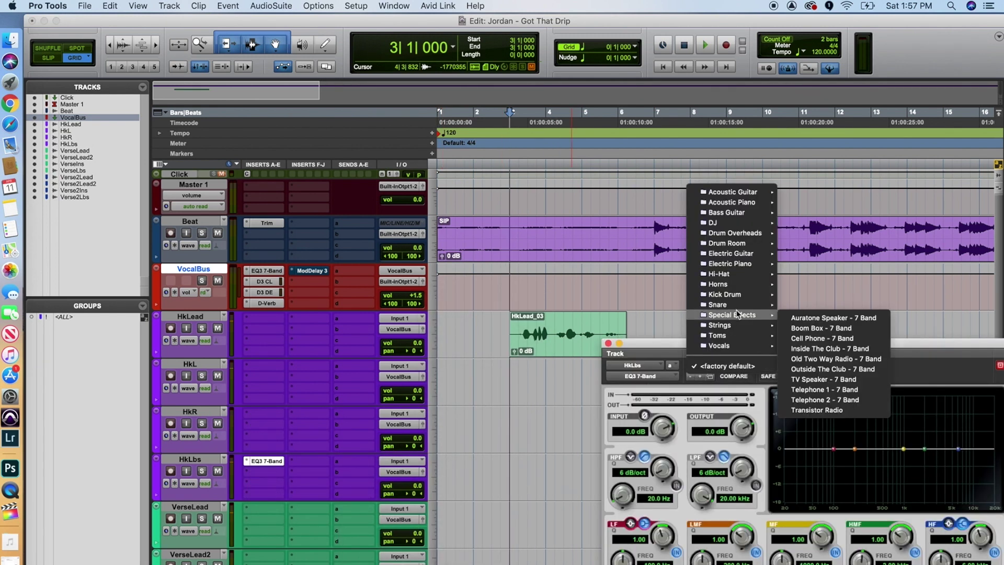
click(815, 389)
click(609, 343)
Record a take on HkLbs from the session start, creating clip HkLbs_01
key(Return)
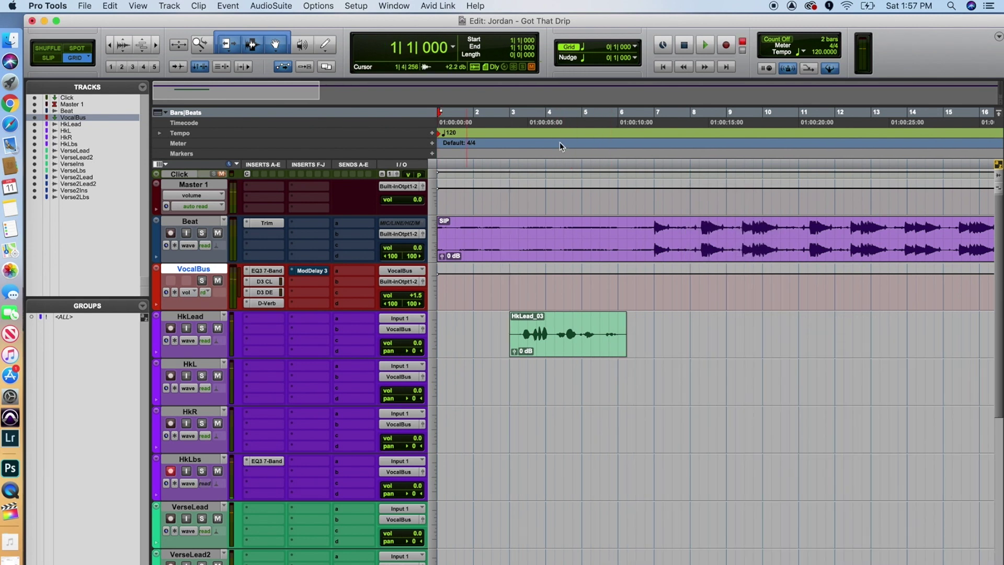
click(726, 45)
click(701, 50)
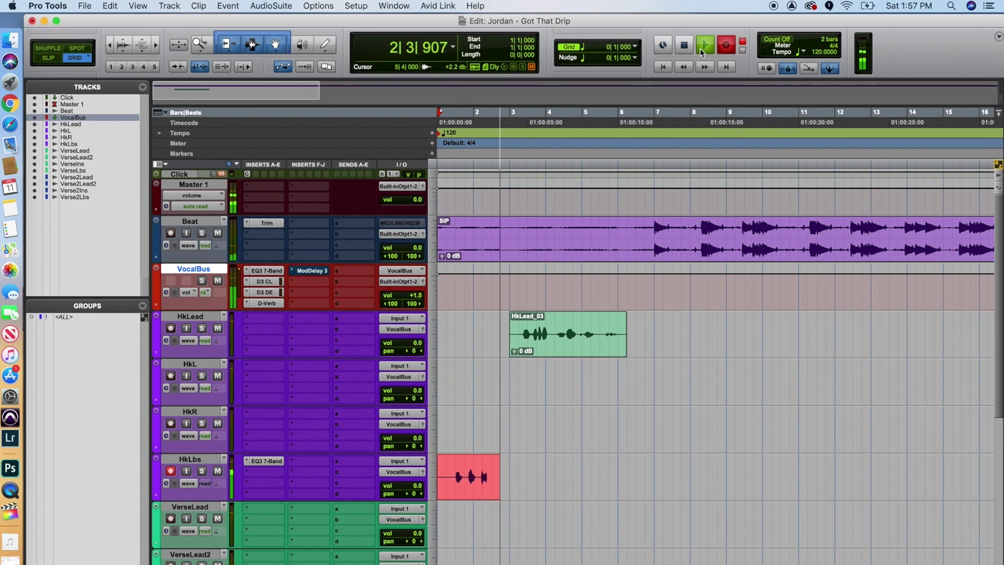
click(702, 52)
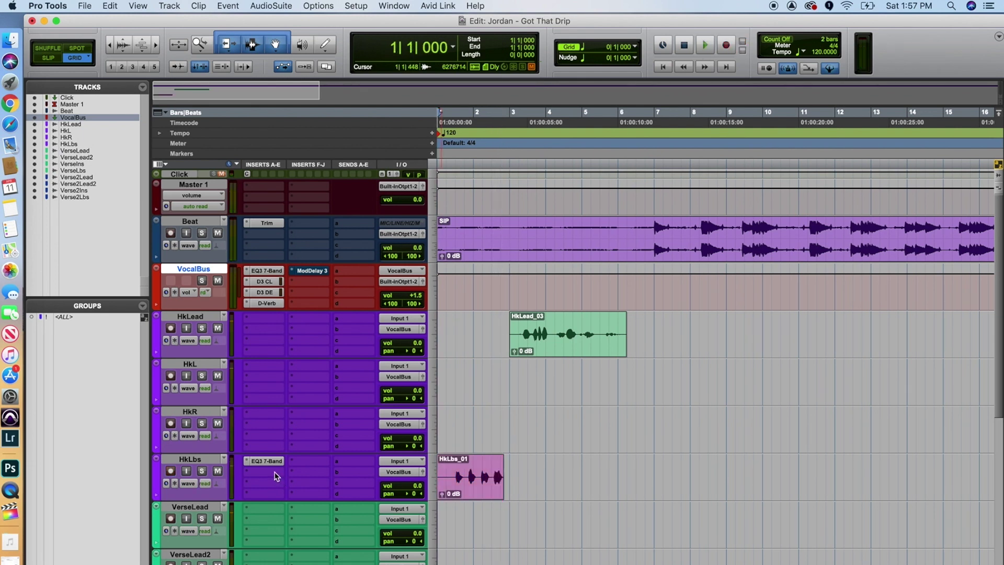